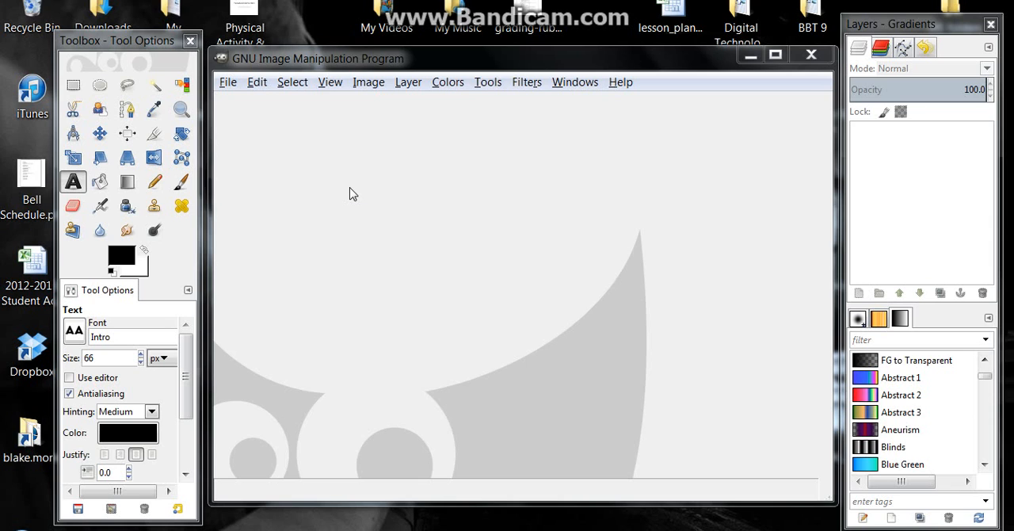
Create a new image from the CD cover (300ppi) template
left_click(228, 87)
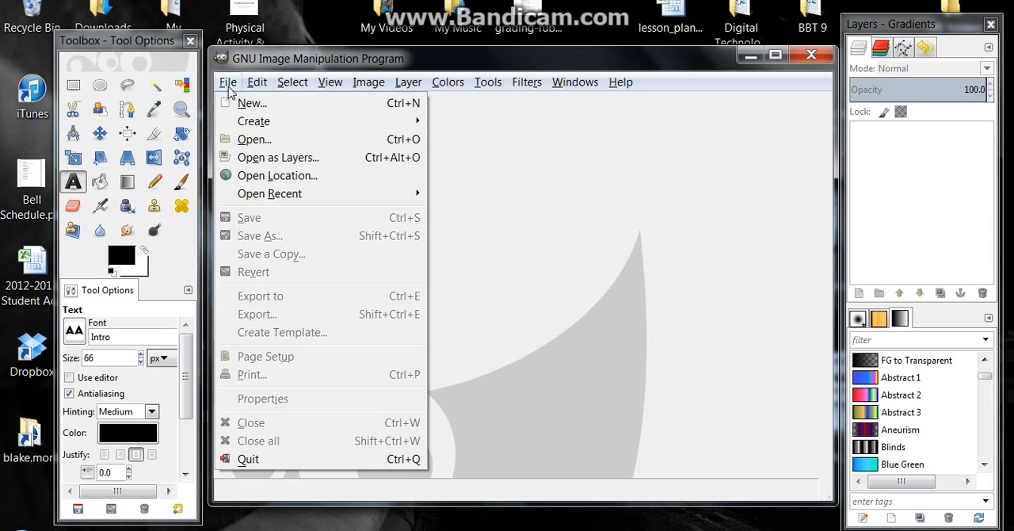
left_click(247, 104)
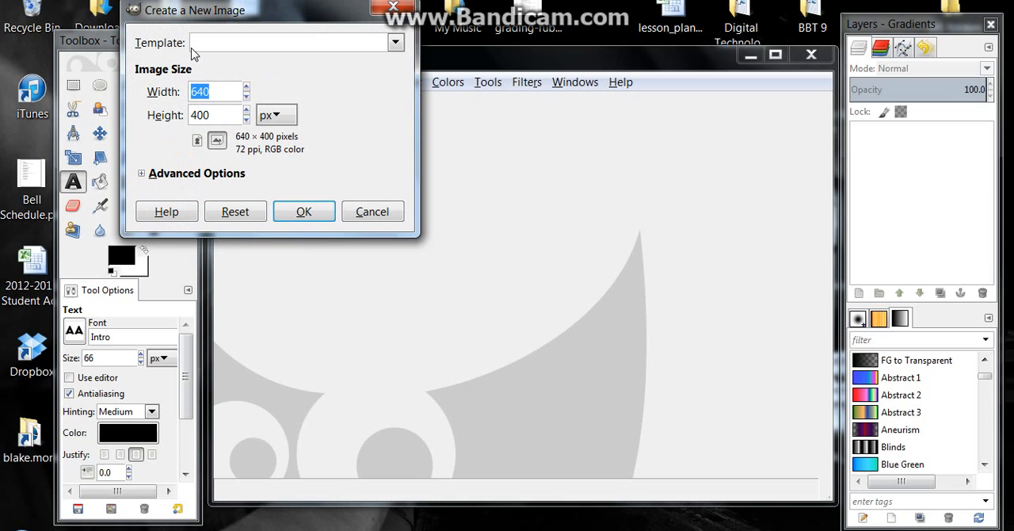
left_click(394, 44)
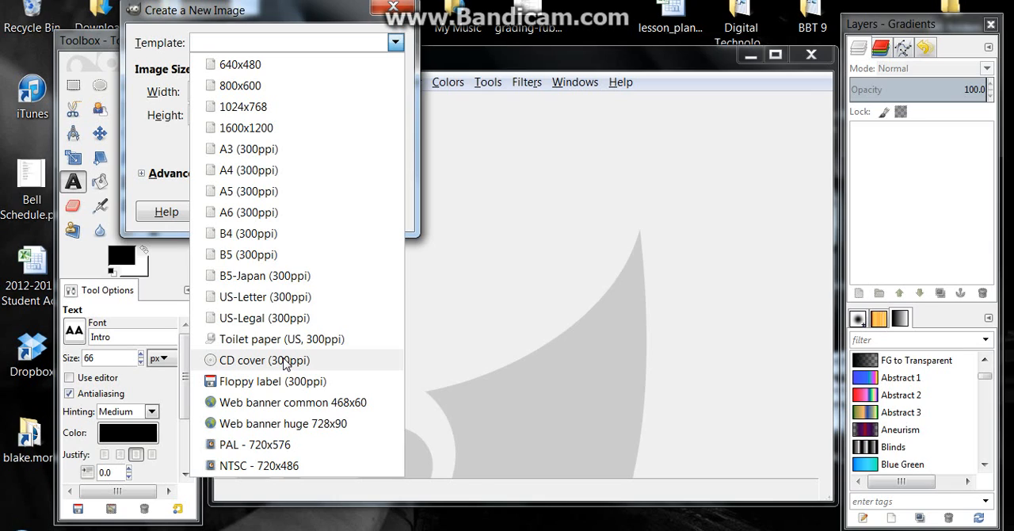
left_click(284, 361)
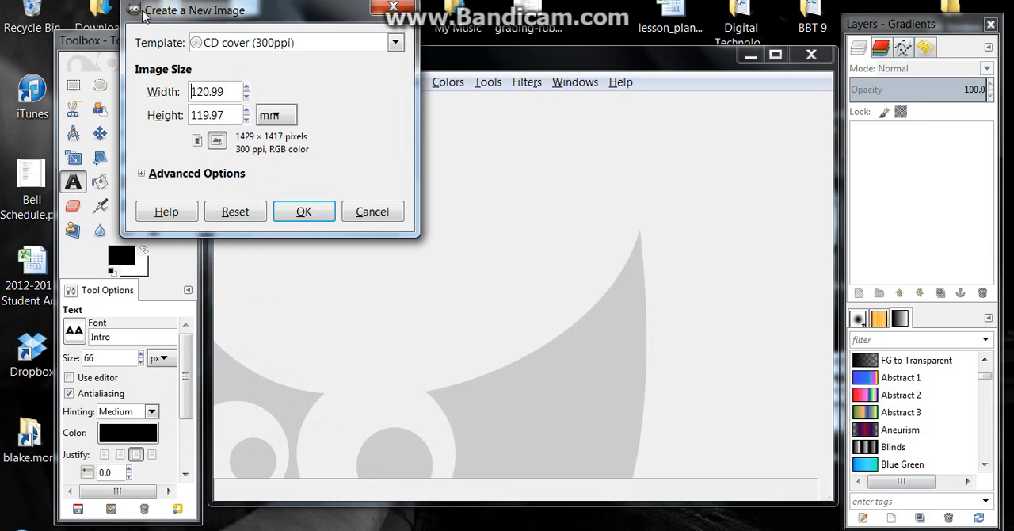
left_click(301, 211)
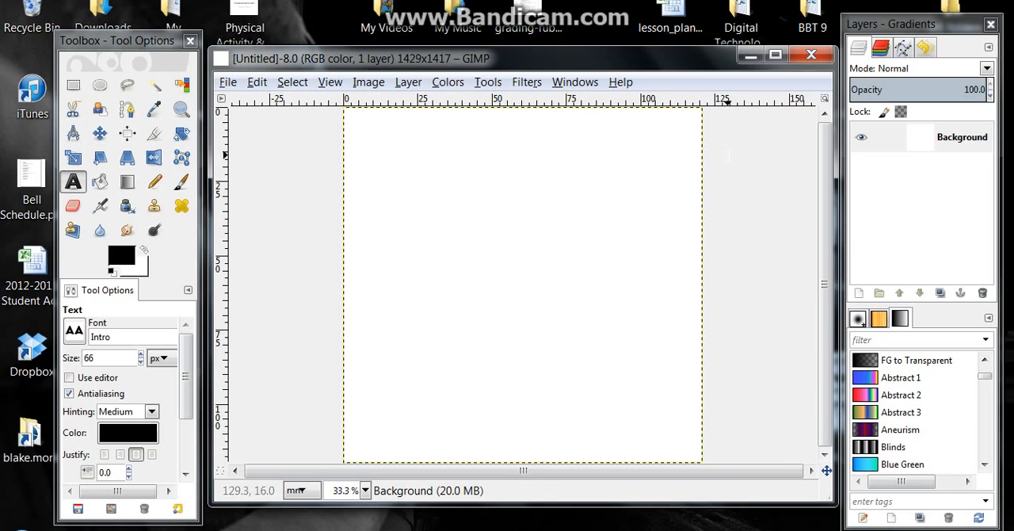
left_click(229, 84)
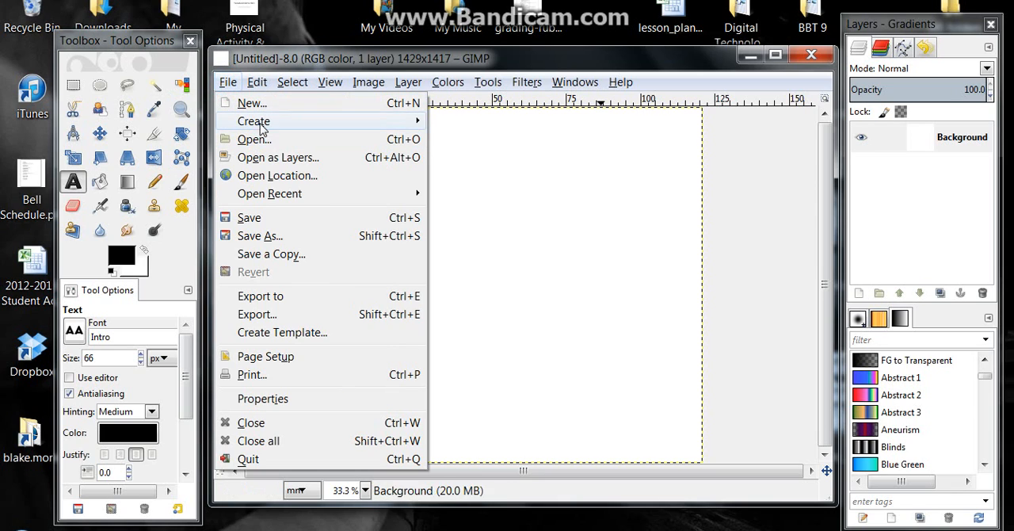
left_click(254, 141)
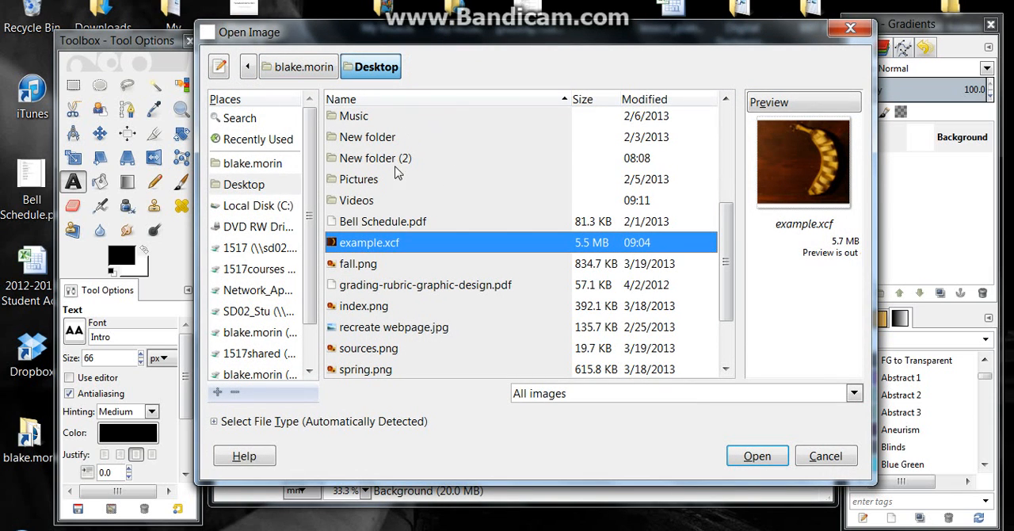
left_click(372, 181)
double_click(364, 180)
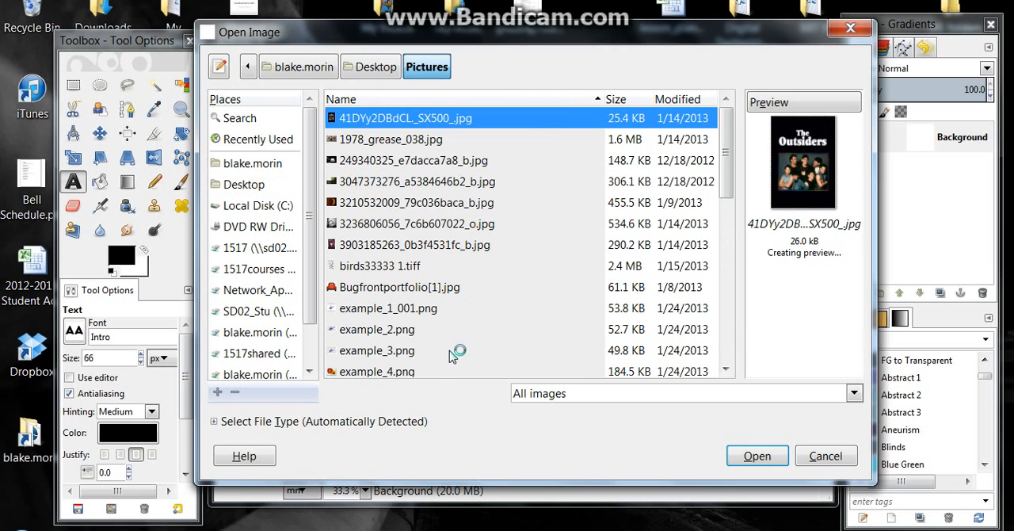
left_click(379, 203)
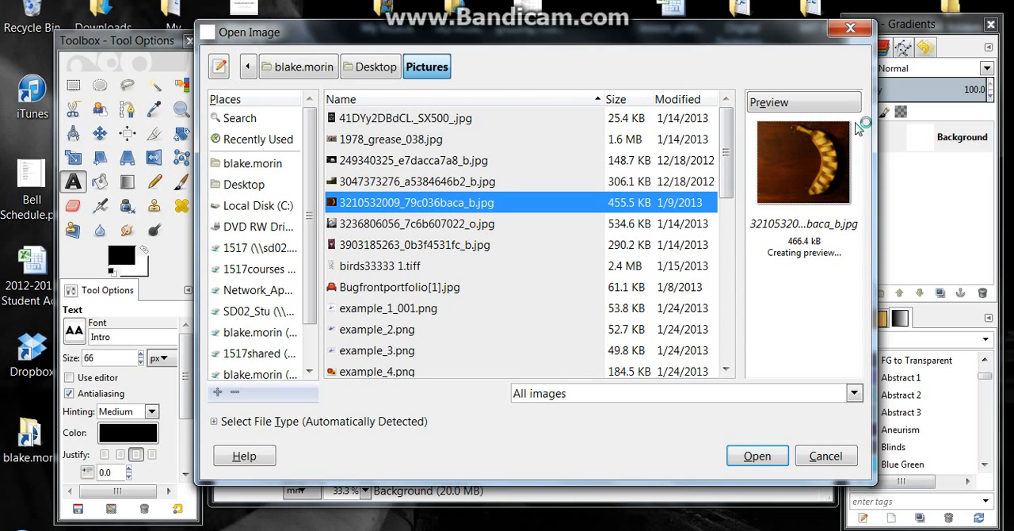
left_click(765, 457)
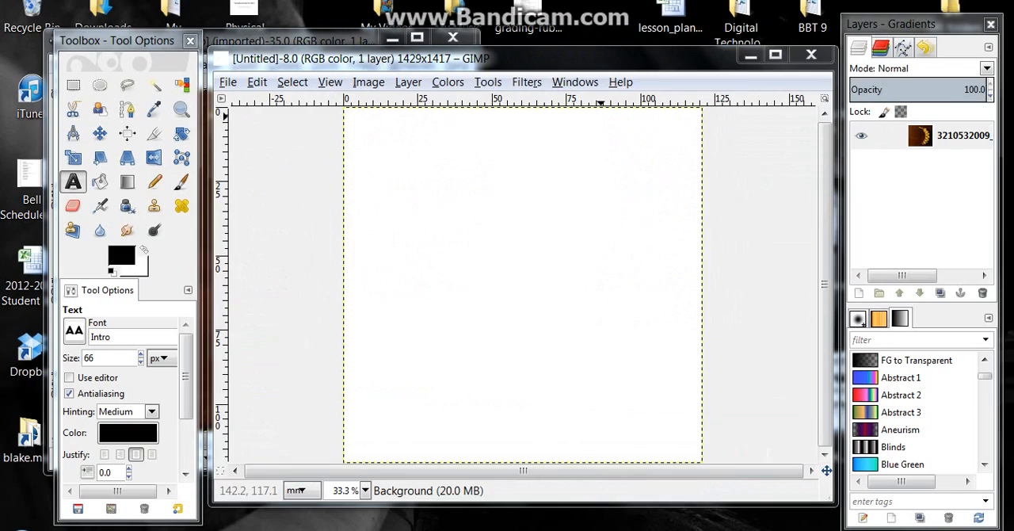
Move the banana photo's window clear of the toolbox so both image windows are reachable, and bring the photo to the front
left_click(308, 49)
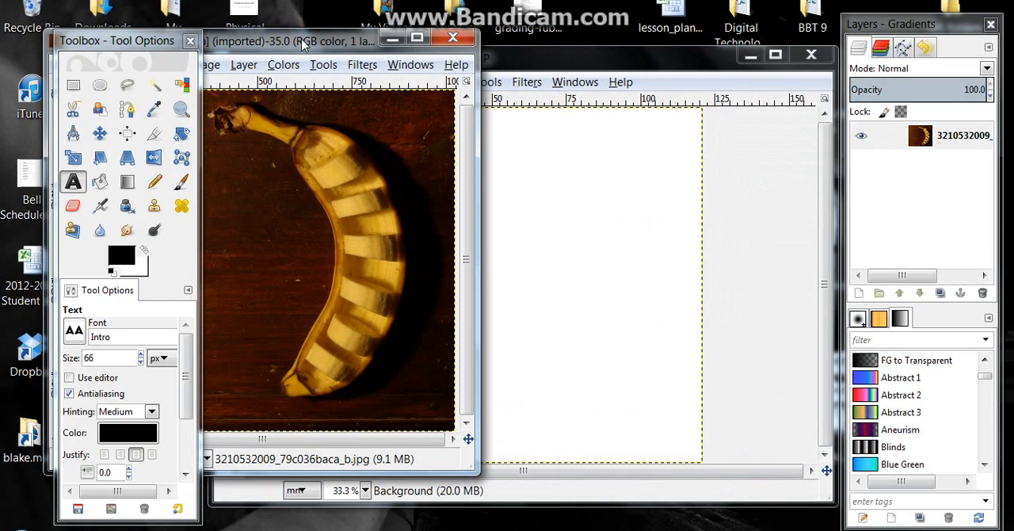
left_click_drag(307, 49, 638, 29)
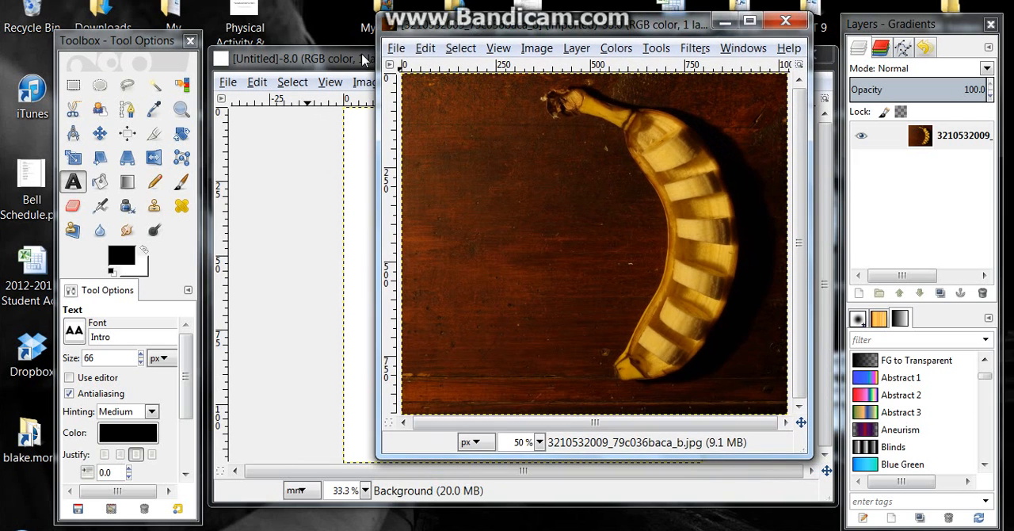
left_click(365, 53)
left_click(507, 32)
left_click(364, 50)
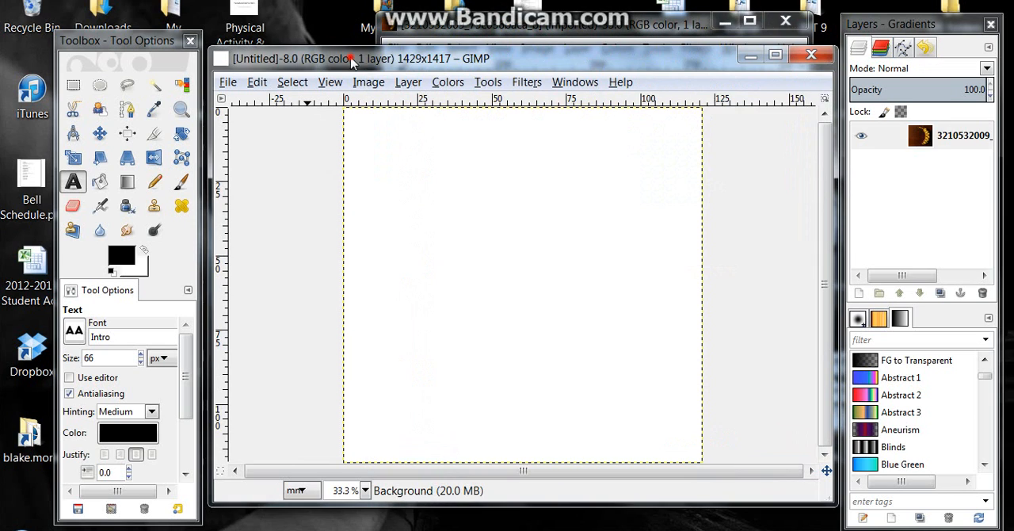
left_click(469, 30)
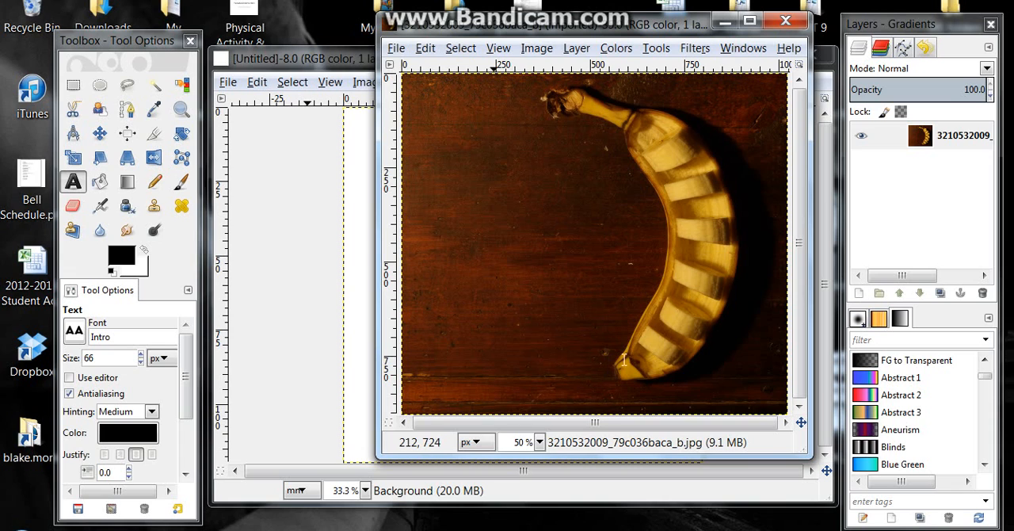
Select the entire banana photo, copy it, and paste it into the blank CD cover image
left_click(460, 48)
left_click(475, 68)
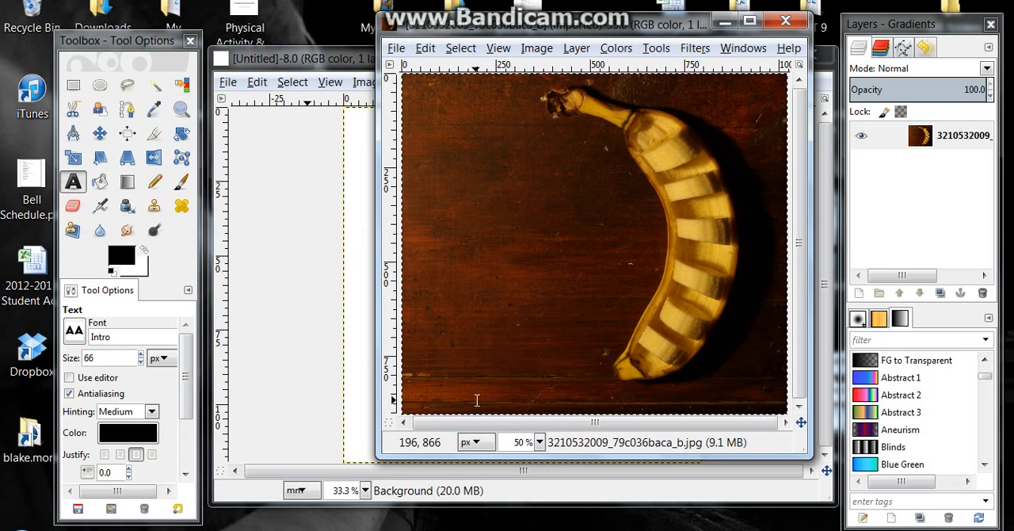
key("ctrl+c")
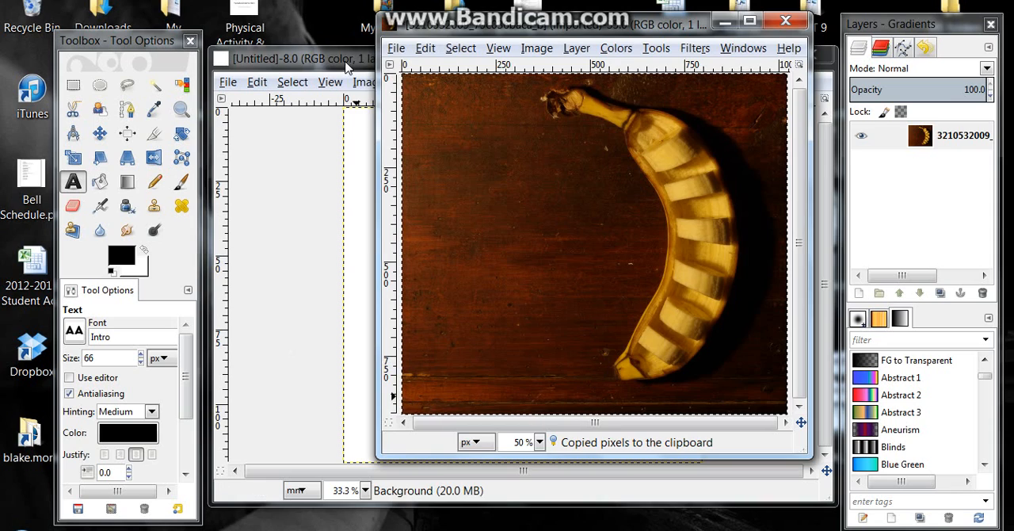
left_click(350, 63)
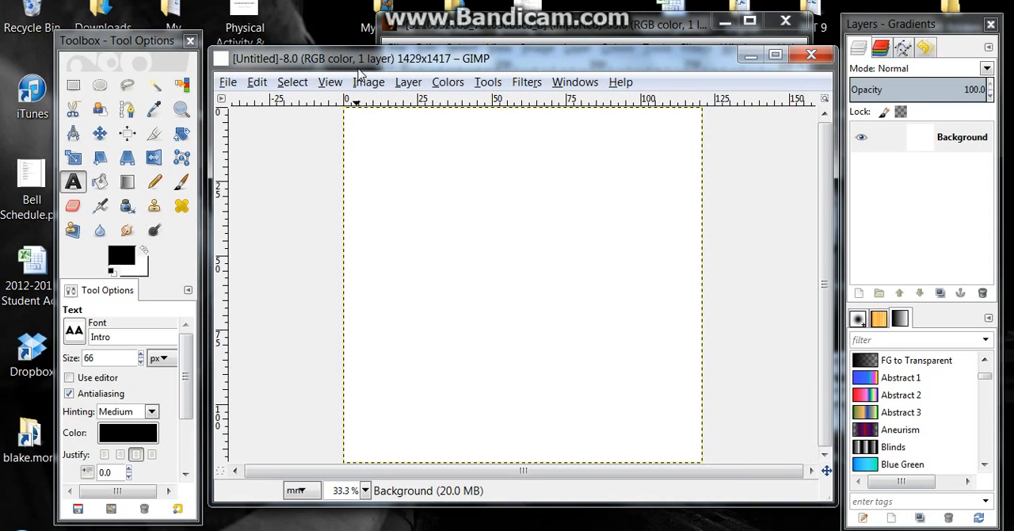
key("ctrl+v")
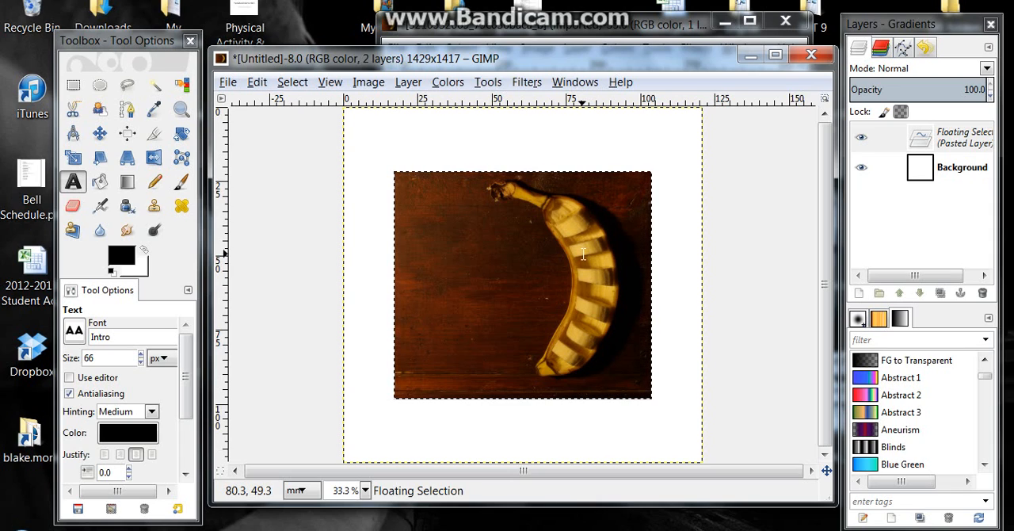
Scale the pasted banana photo proportionally to about the canvas width and center it on the CD cover
left_click(78, 163)
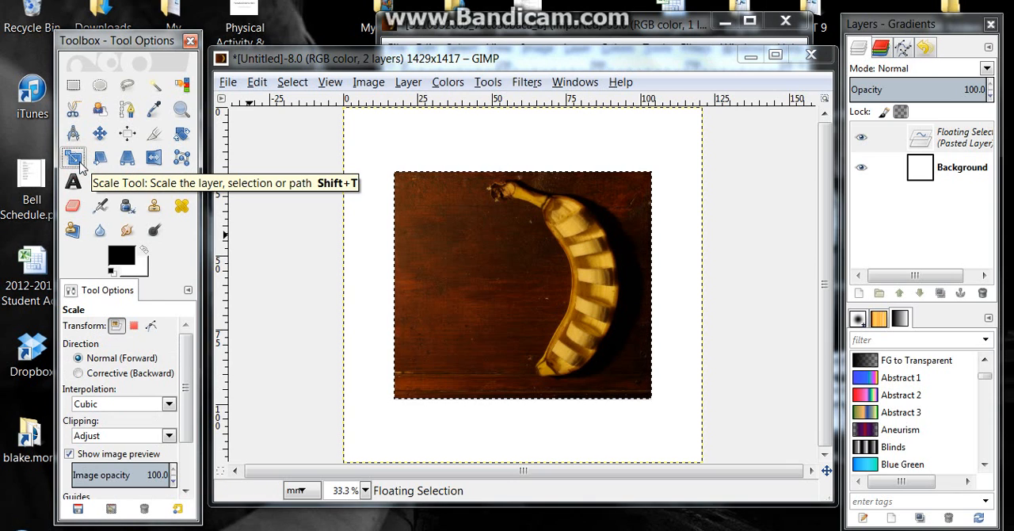
left_click(504, 270)
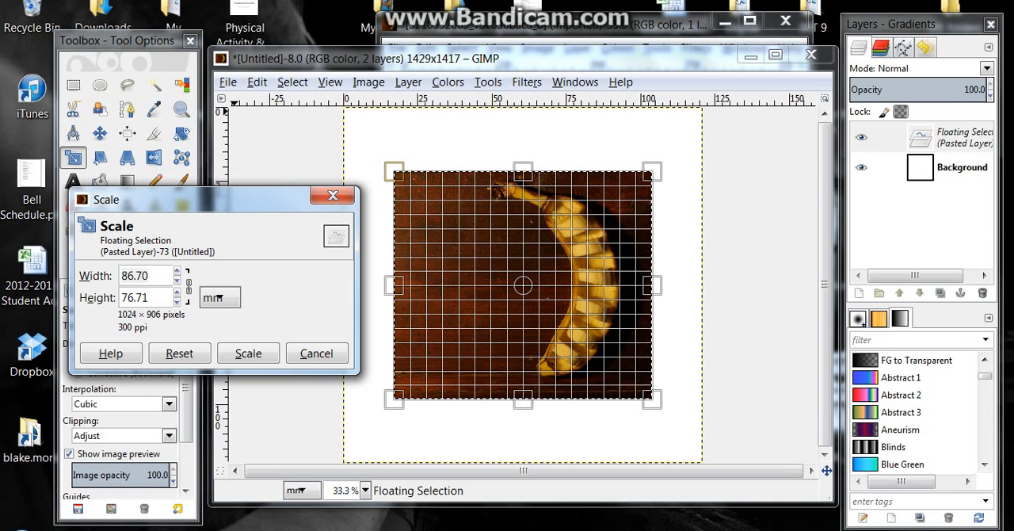
left_click(177, 272)
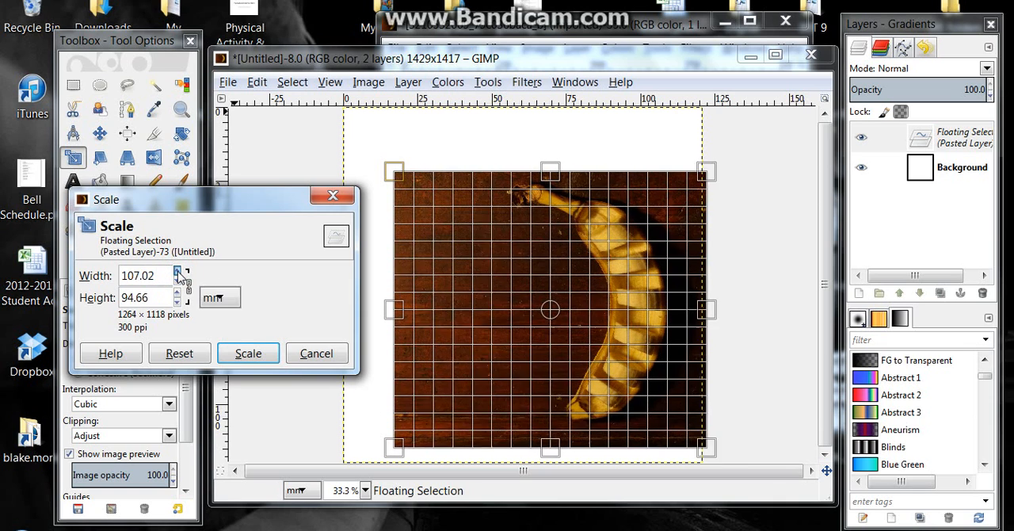
left_click(252, 354)
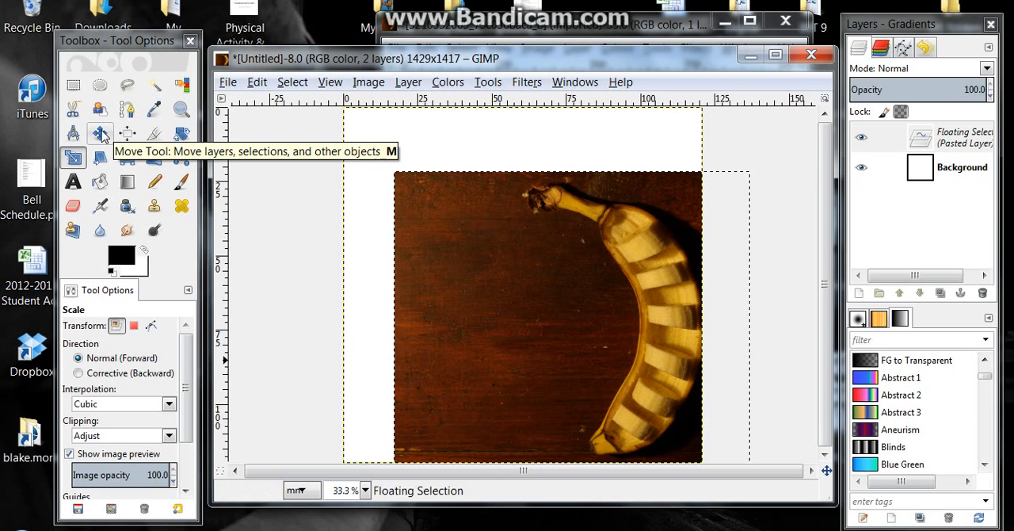
left_click(100, 134)
left_click_drag(531, 285, 481, 235)
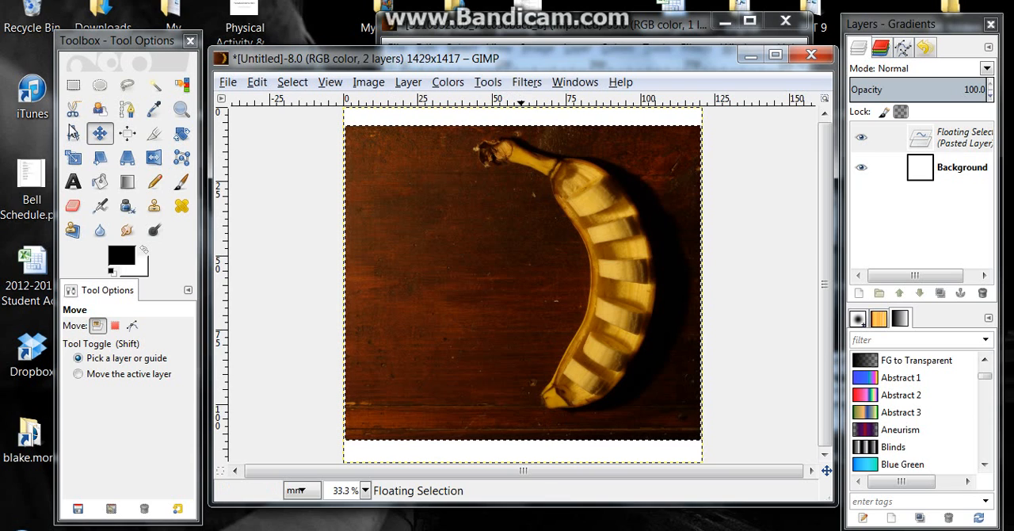
Activate the Text tool and browse the list of installed fonts
left_click(76, 182)
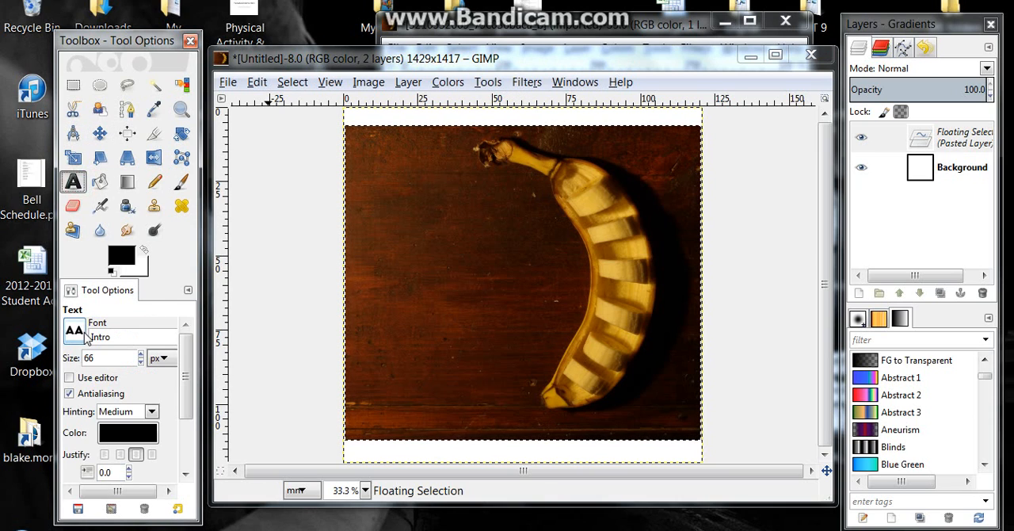
left_click(74, 330)
scroll(193, 149, "up", 5)
left_click_drag(193, 149, 192, 248)
mouse_move(194, 190)
left_mouse_down()
mouse_move(187, 89)
mouse_move(194, 200)
left_mouse_up()
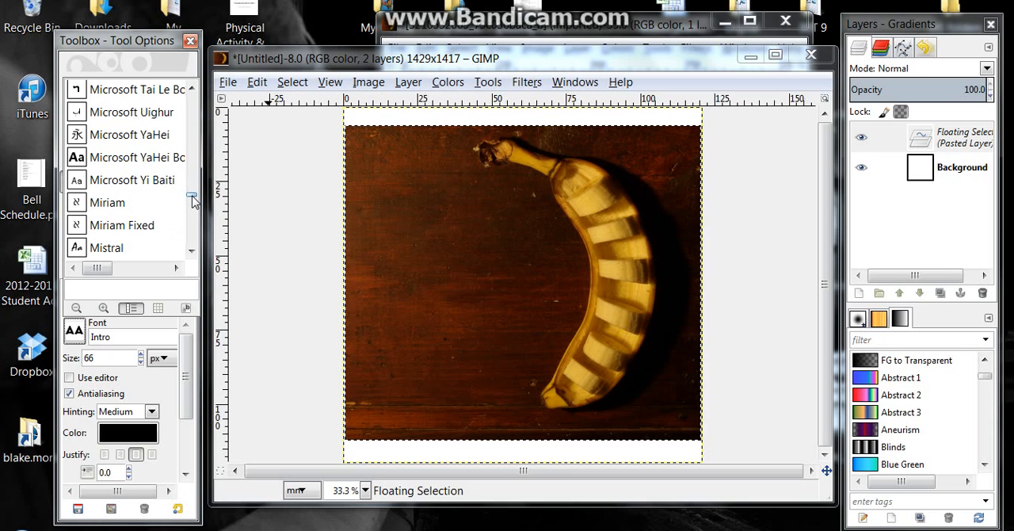
Switch to Chrome and search the web for "free designer fonts"
left_click(111, 530)
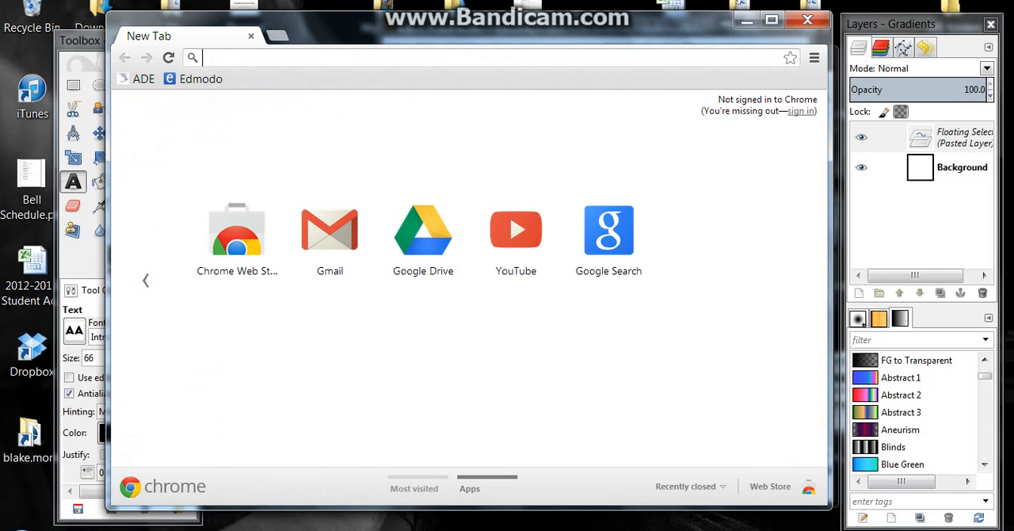
type("free d")
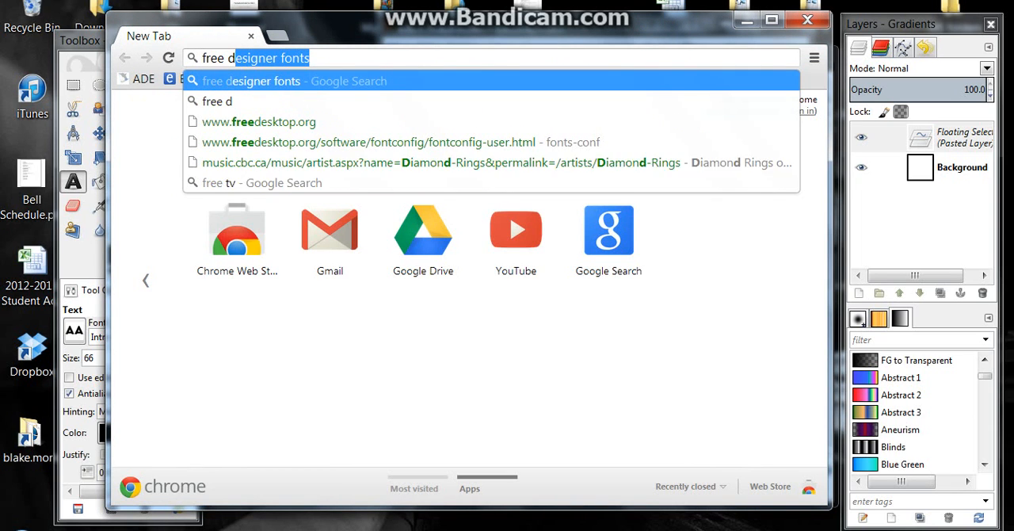
type("esigner fon")
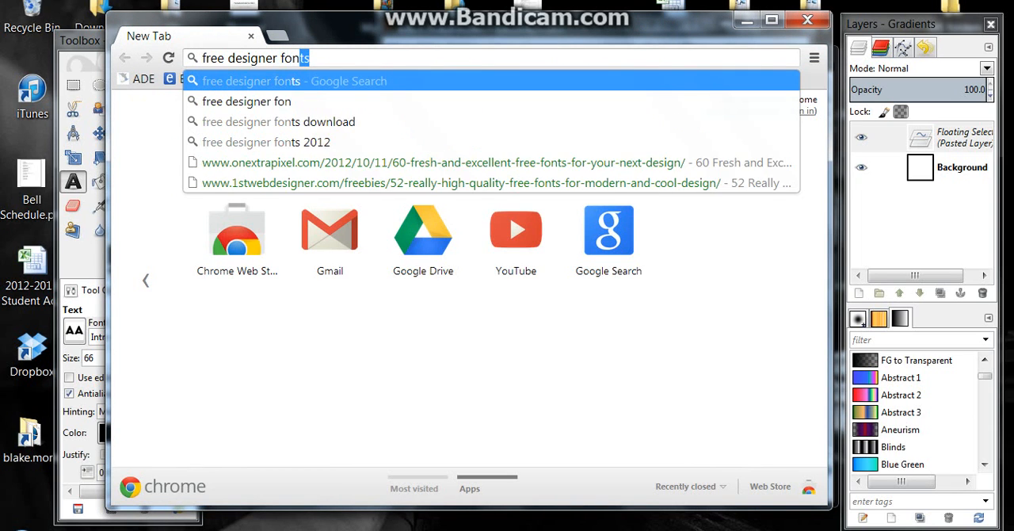
type("t")
key("Return")
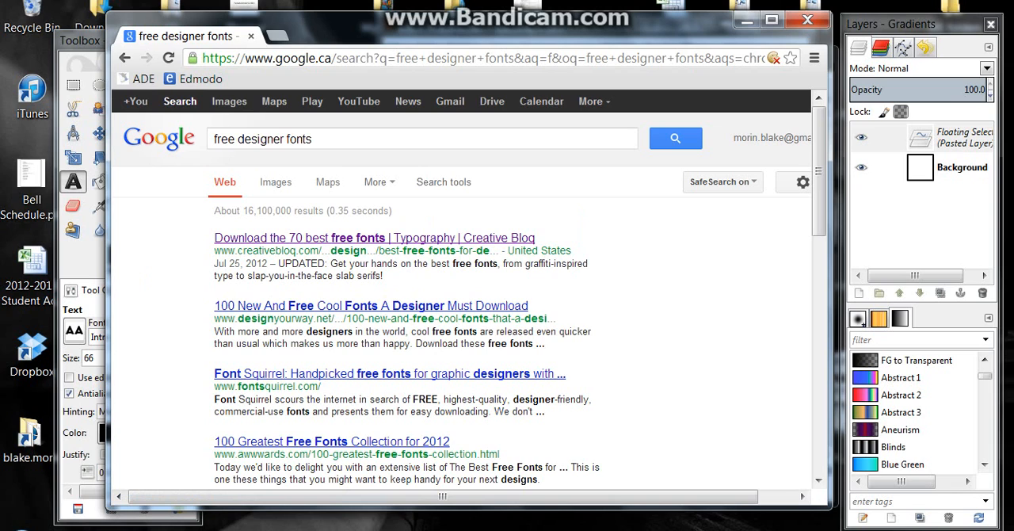
Look through the search results and open the "60 Fresh and Excellent Free Fonts for Your Next Design" article
scroll(293, 162, "down", 2)
scroll(308, 192, "up", 1)
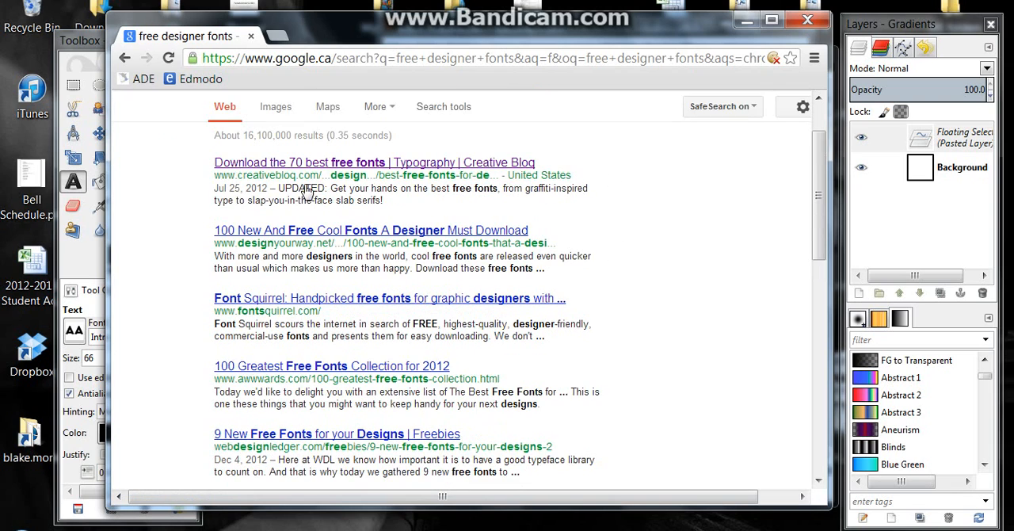
scroll(362, 237, "down", 3)
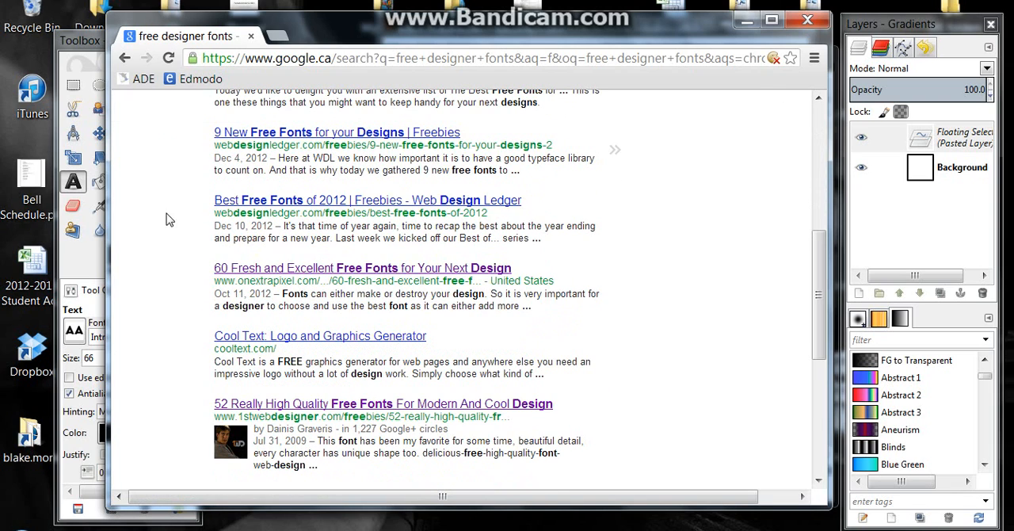
left_click(362, 268)
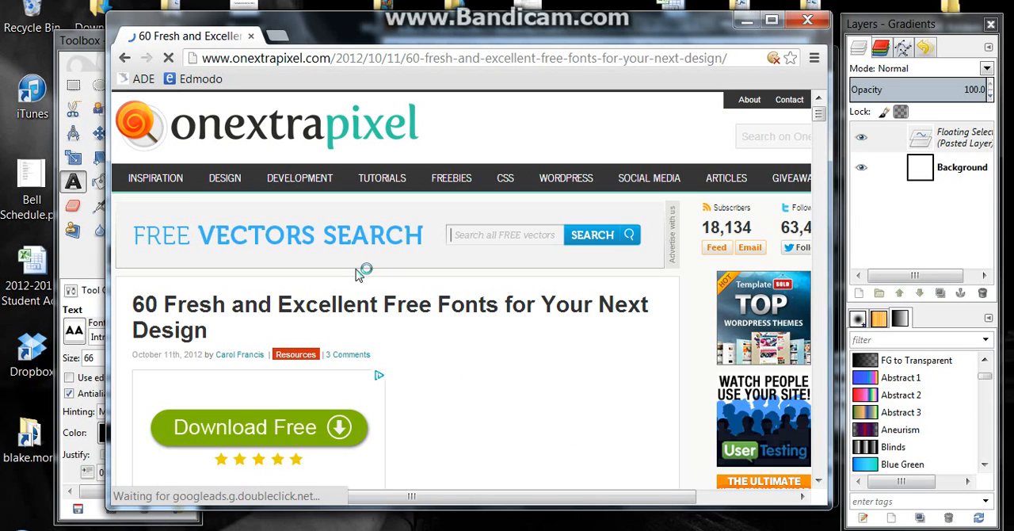
Browse the font samples in the article to find a typeface suitable for the CD cover text
scroll(358, 274, "down", 3)
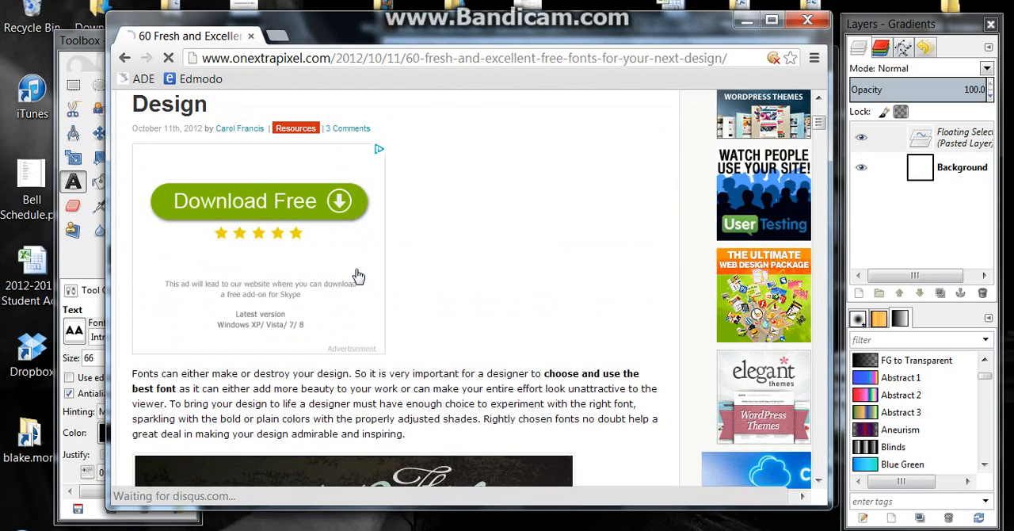
scroll(358, 274, "down", 4)
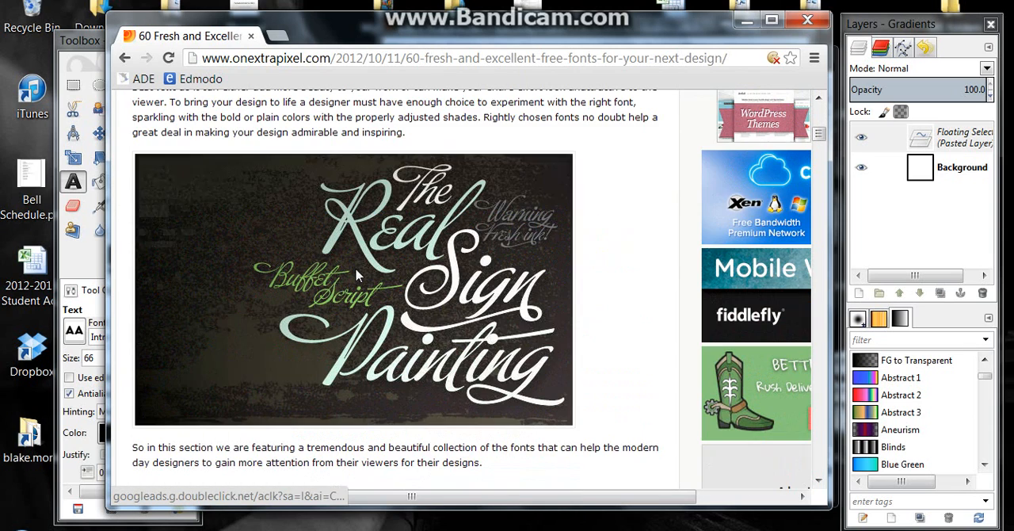
scroll(399, 221, "down", 1)
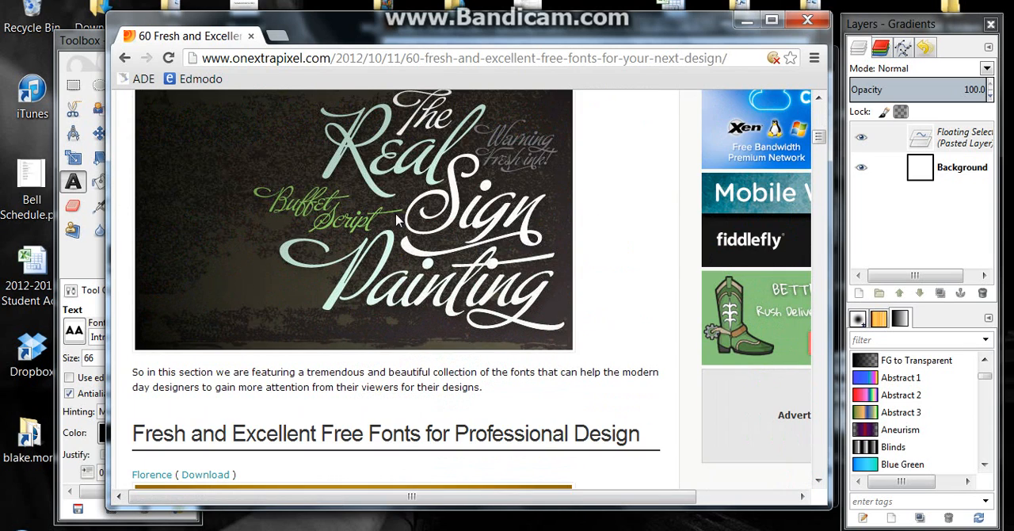
scroll(410, 194, "down", 5)
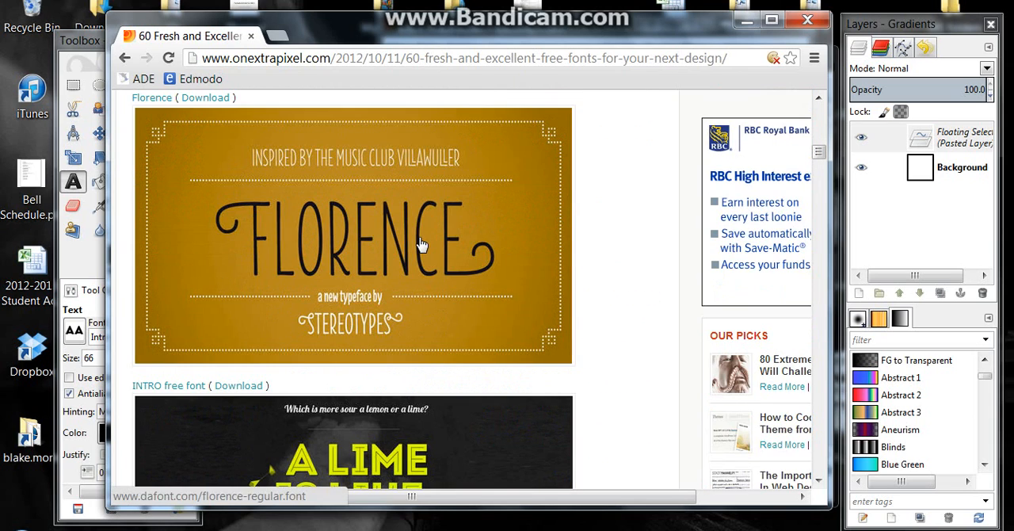
scroll(422, 237, "down", 5)
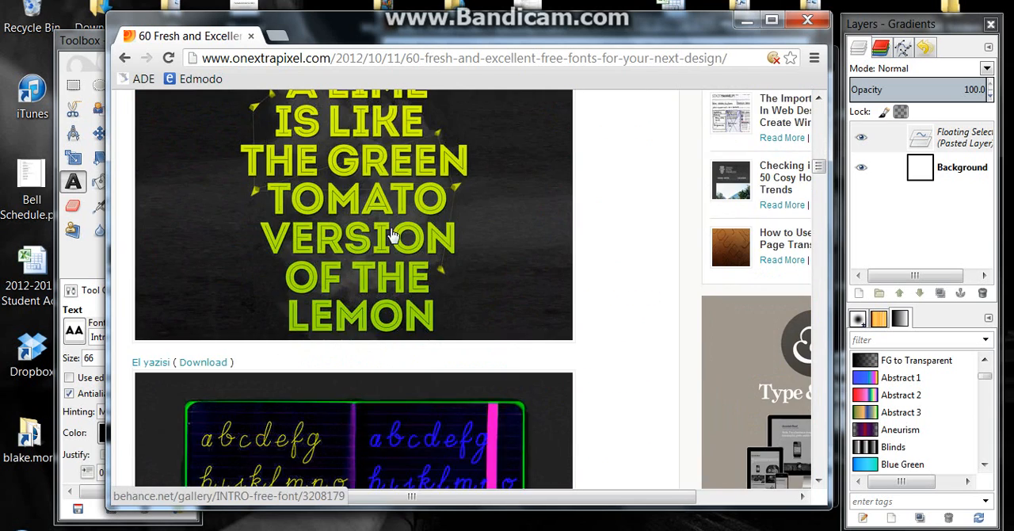
scroll(400, 234, "down", 4)
scroll(377, 238, "down", 3)
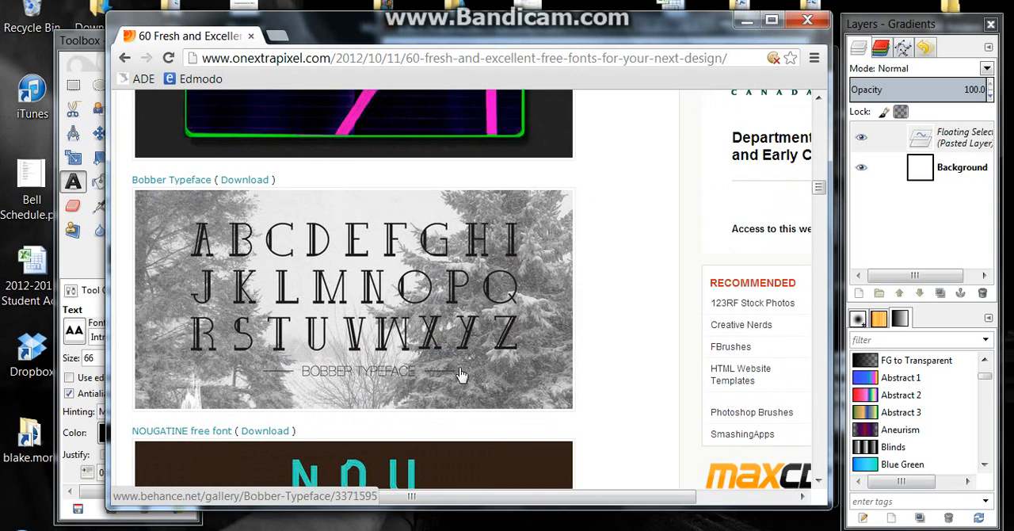
scroll(379, 288, "down", 4)
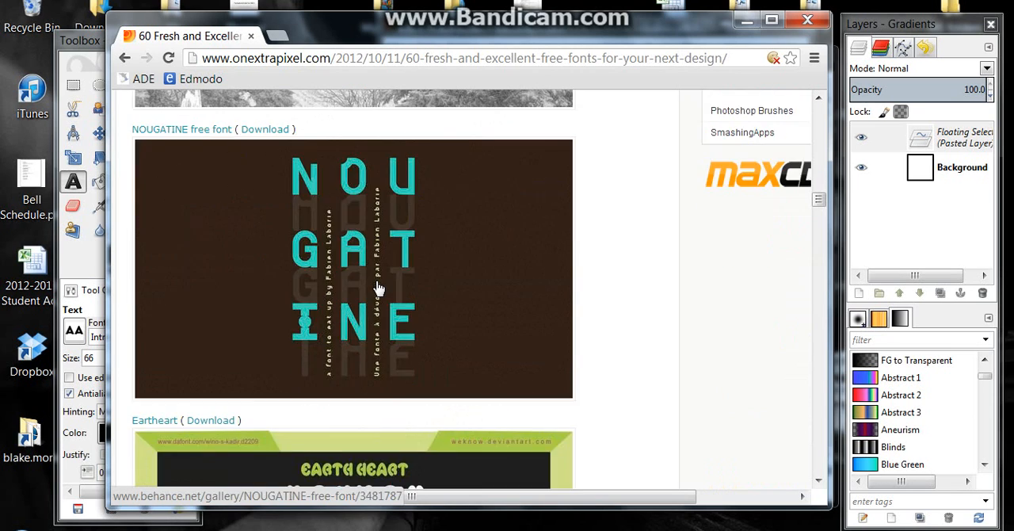
Return to the INTRO free font in the article, open its download page, and download the free version
scroll(379, 288, "up", 15)
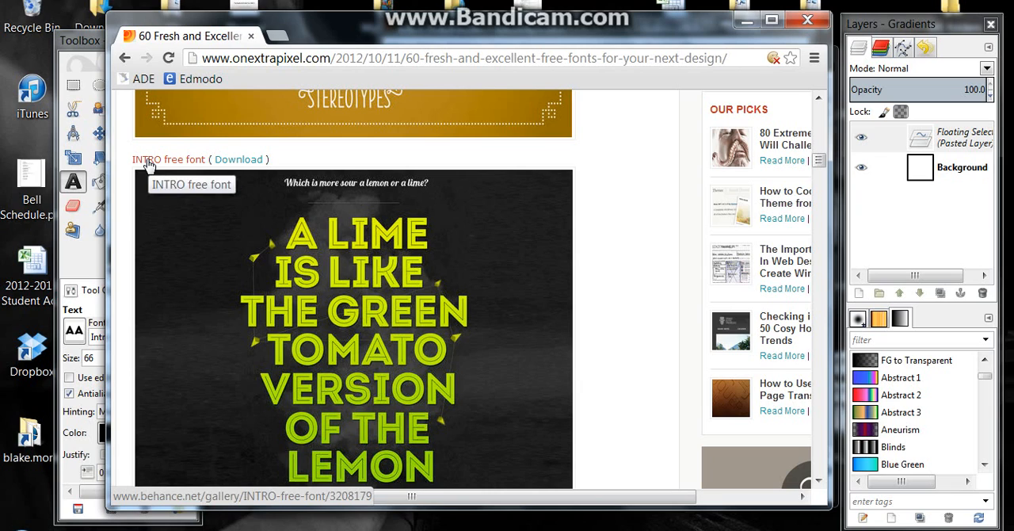
left_click(236, 161)
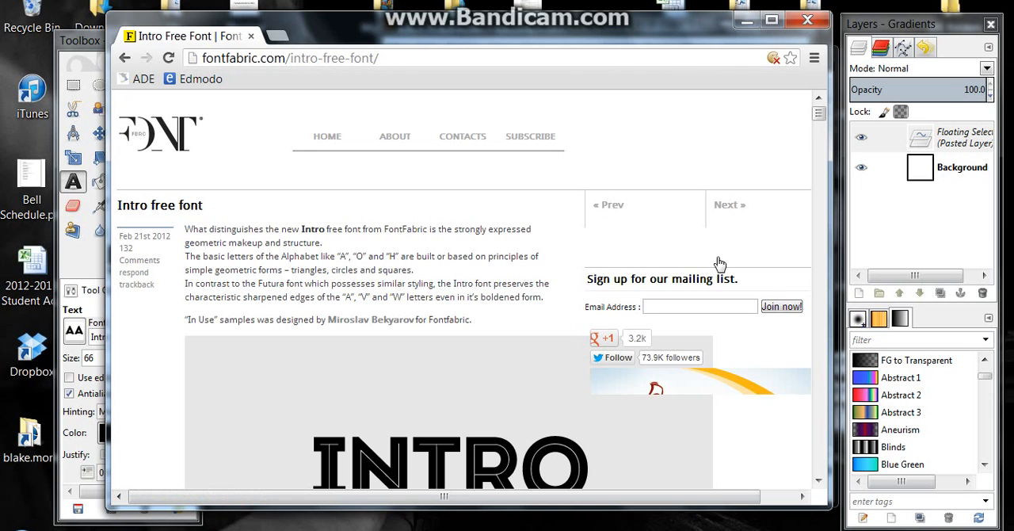
scroll(597, 302, "down", 10)
scroll(597, 302, "up", 4)
scroll(596, 302, "down", 15)
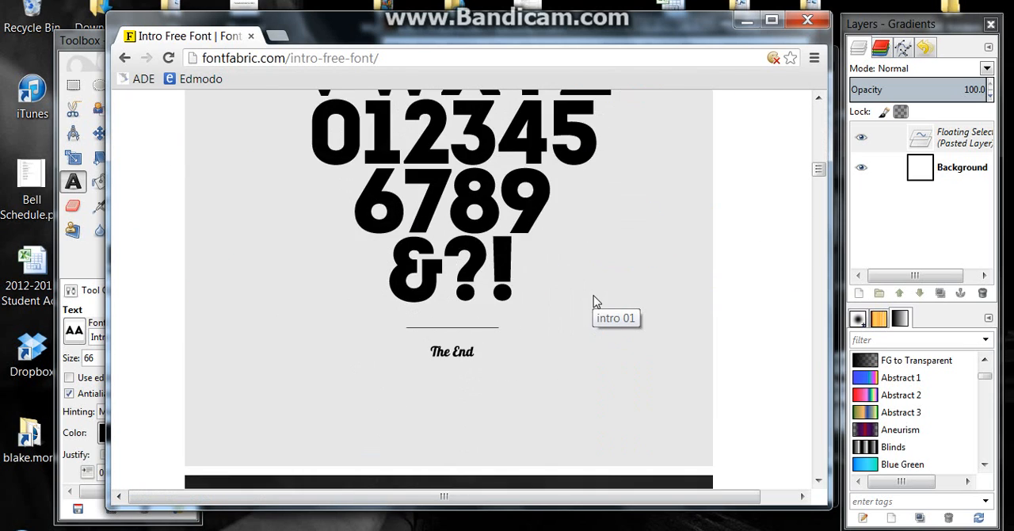
scroll(597, 302, "down", 12)
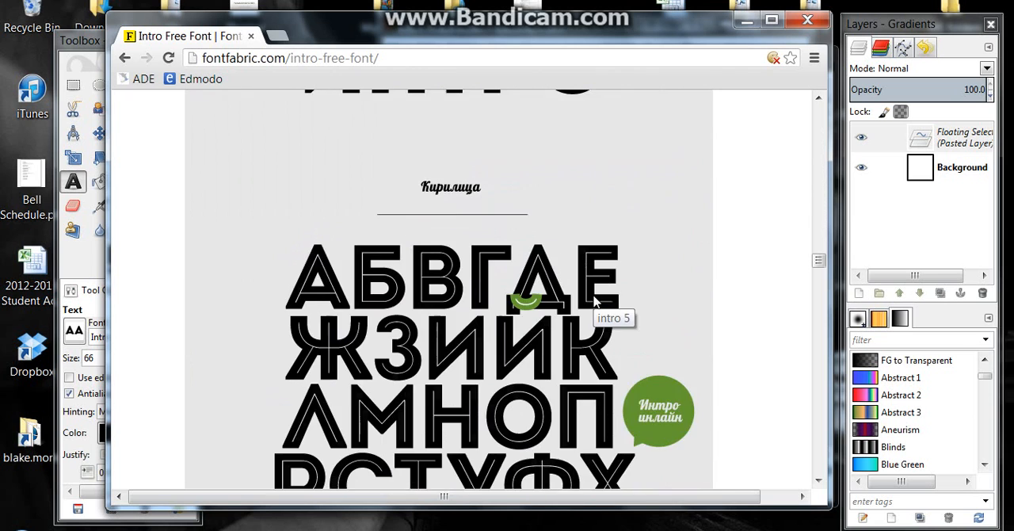
scroll(593, 296, "down", 12)
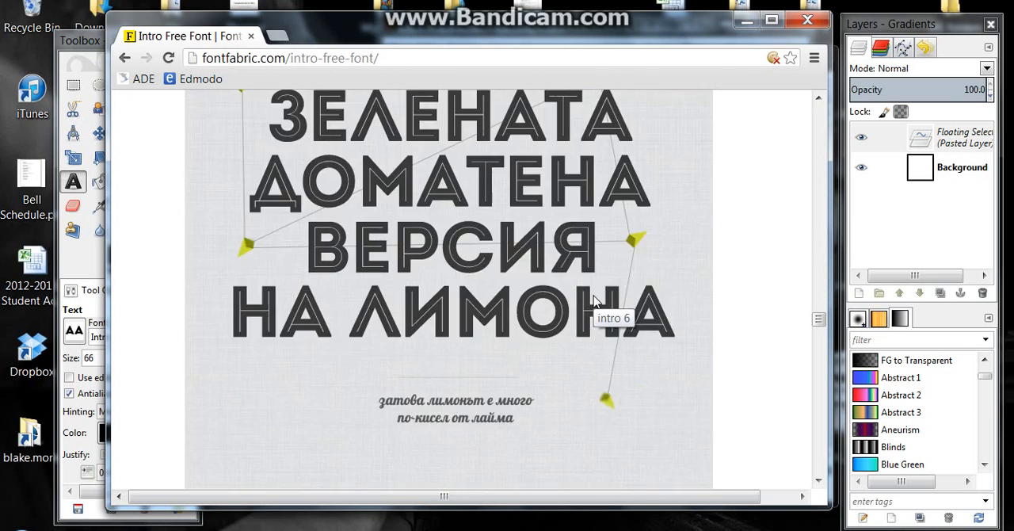
scroll(529, 275, "down", 10)
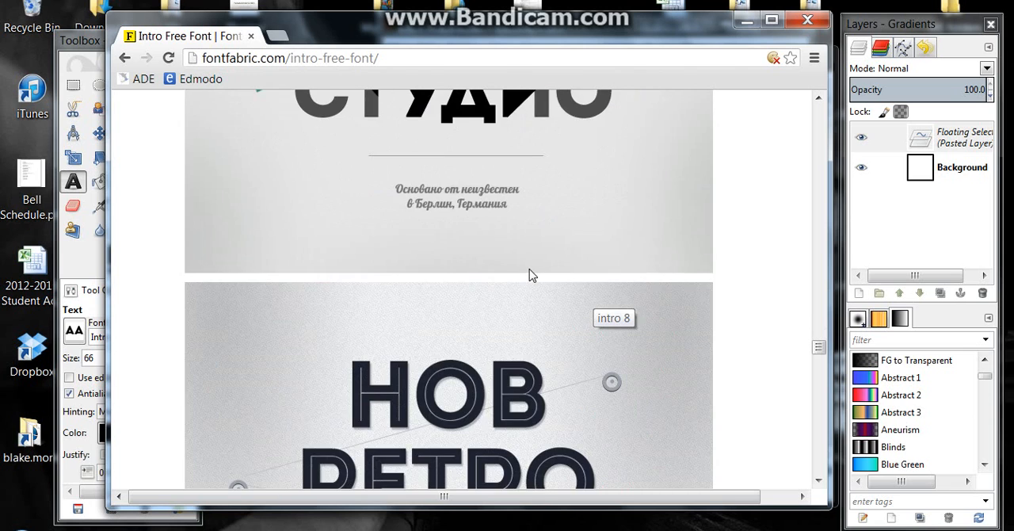
scroll(531, 275, "up", 2)
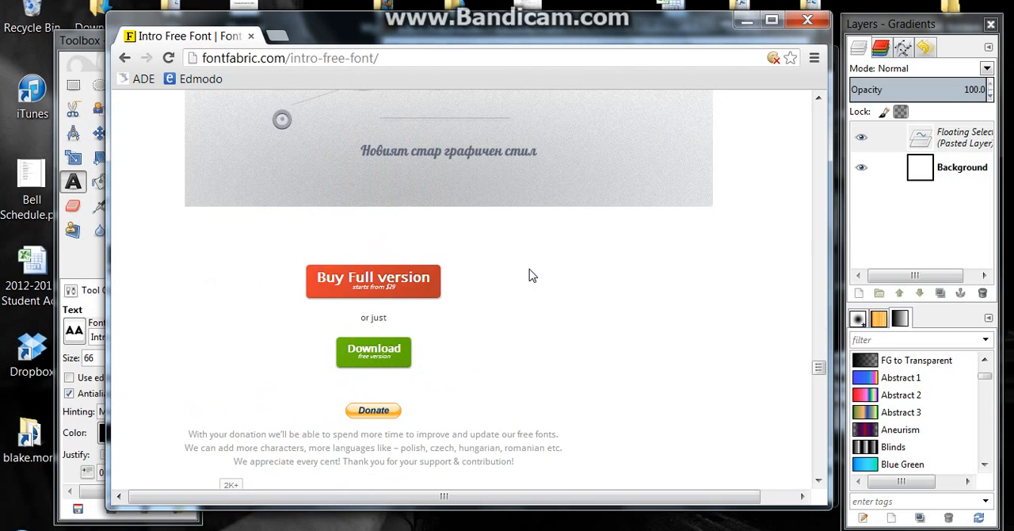
scroll(532, 275, "down", 1)
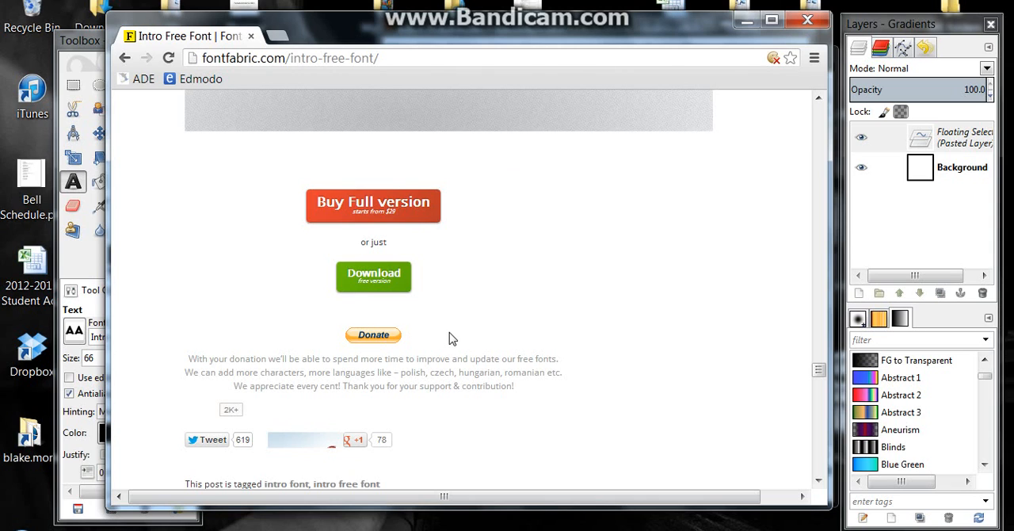
left_click(349, 284)
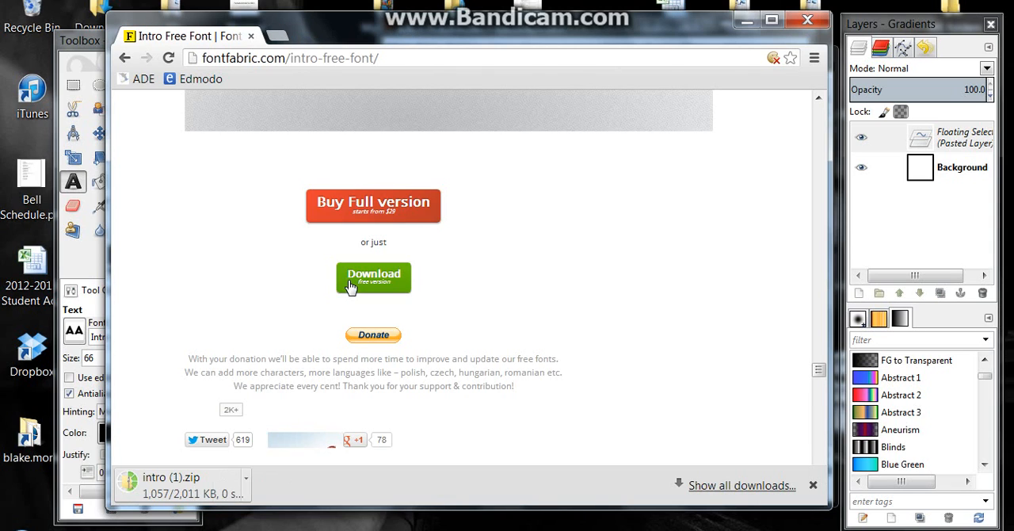
Open the downloaded intro (1).zip archive, preview Intro Inline.otf, install the font, and close its preview
left_click(194, 486)
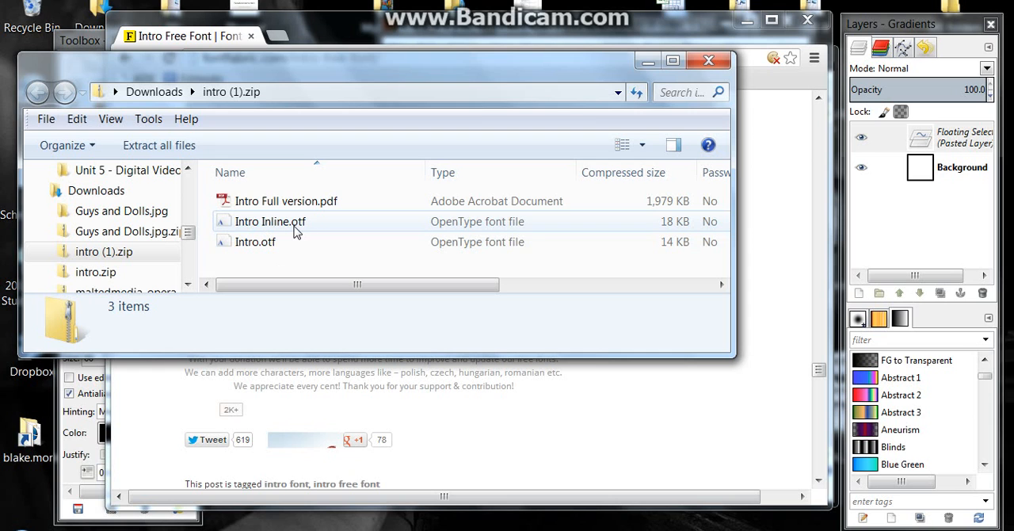
double_click(275, 225)
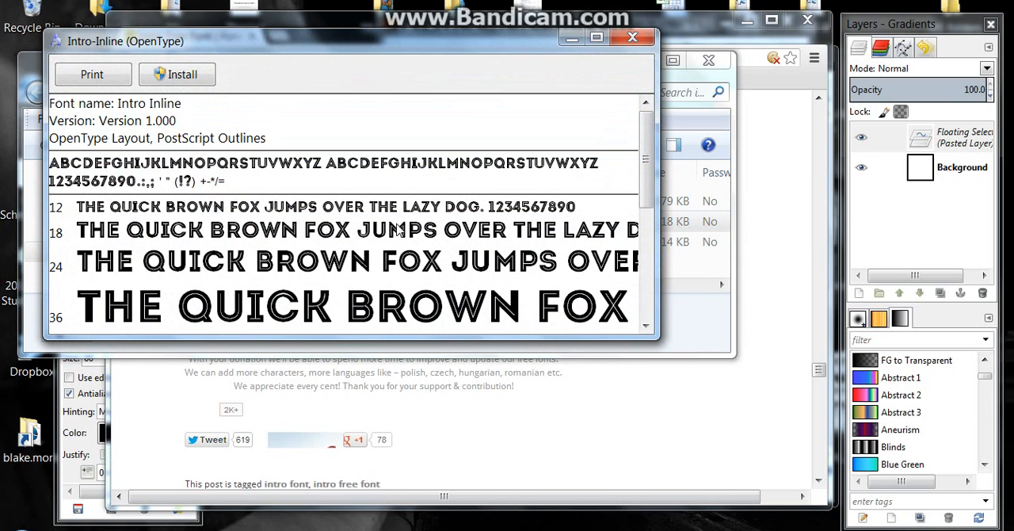
scroll(643, 209, "down", 8)
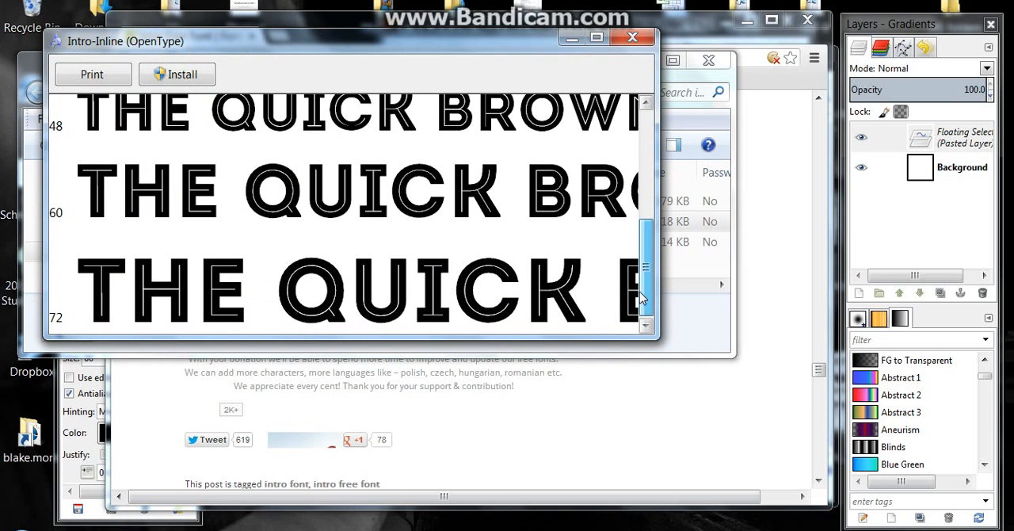
left_click_drag(644, 295, 650, 165)
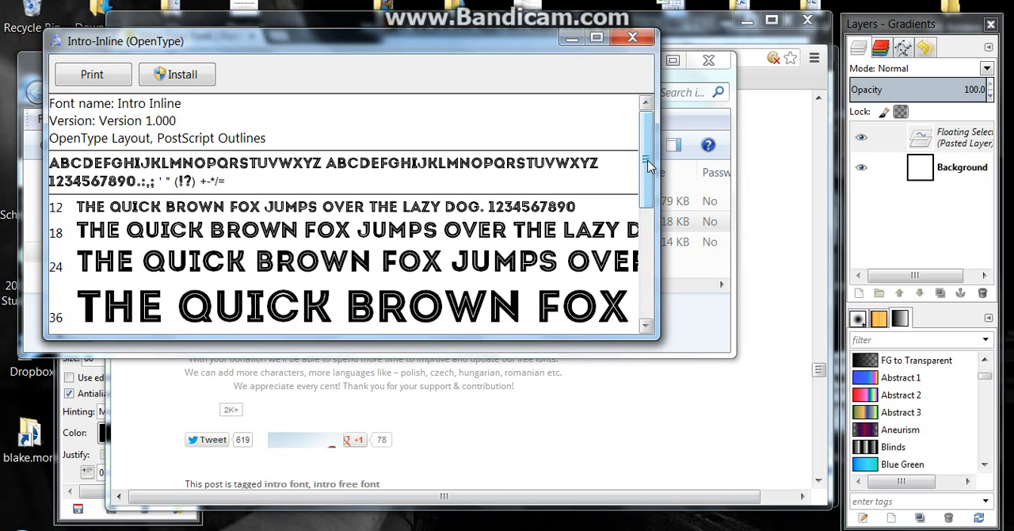
left_click(195, 77)
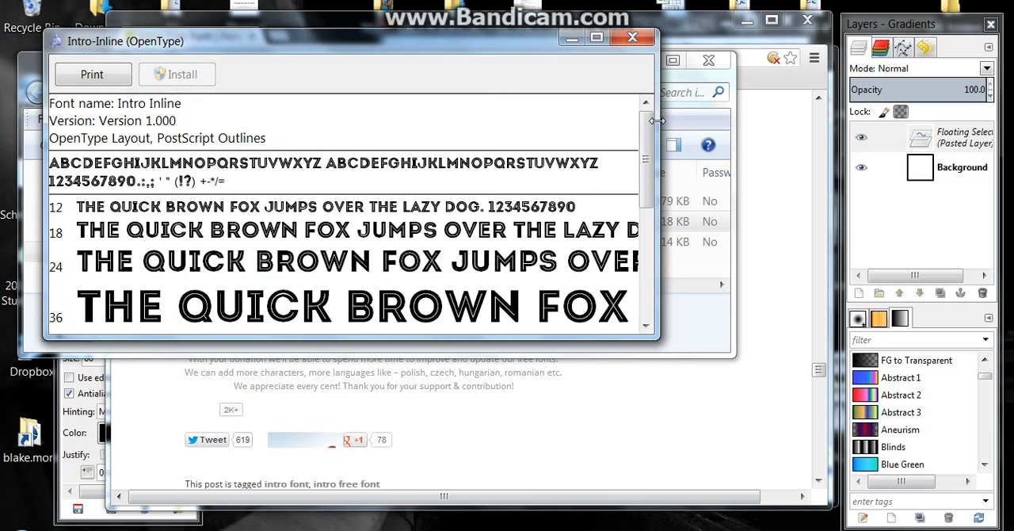
left_click(633, 37)
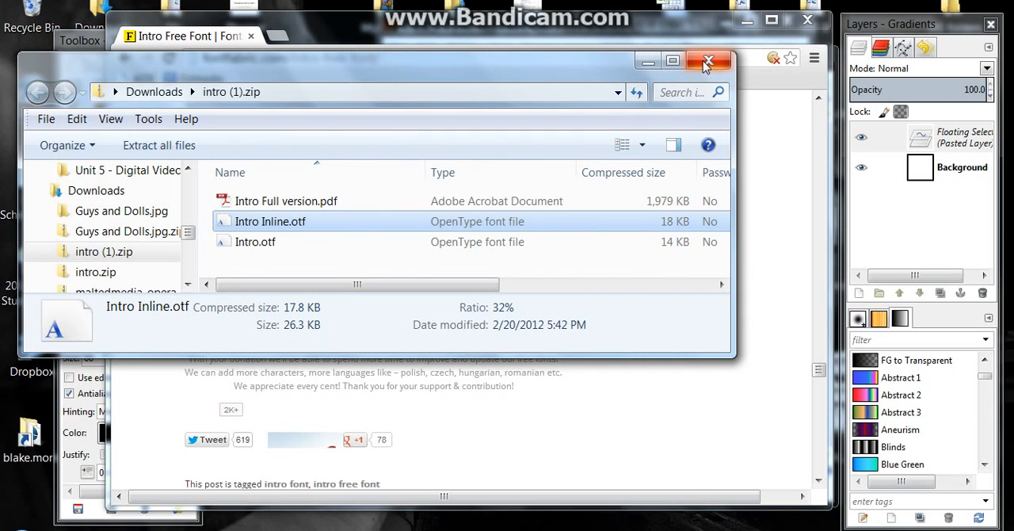
Copy the Intro Inline.otf font file from the intro (1).zip archive
left_click(296, 226)
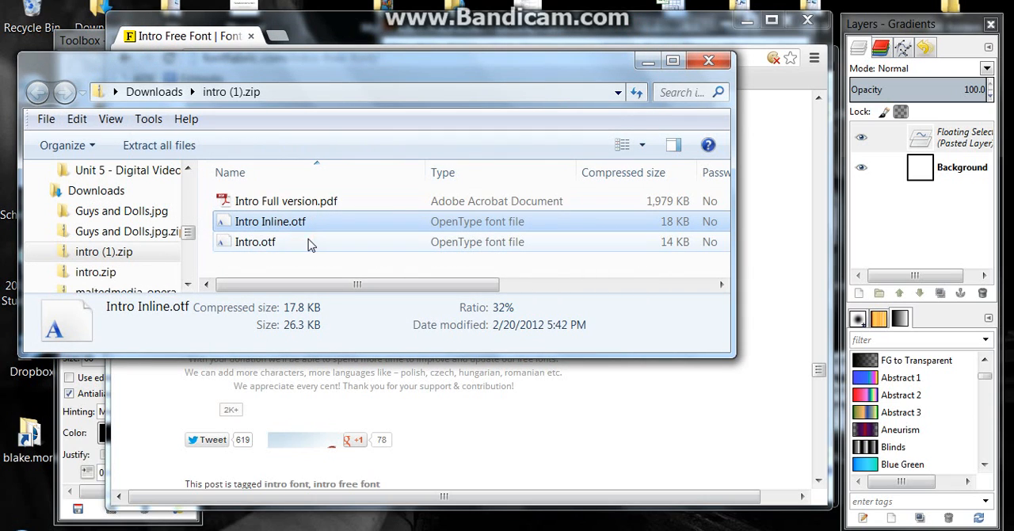
left_click_drag(598, 65, 623, 74)
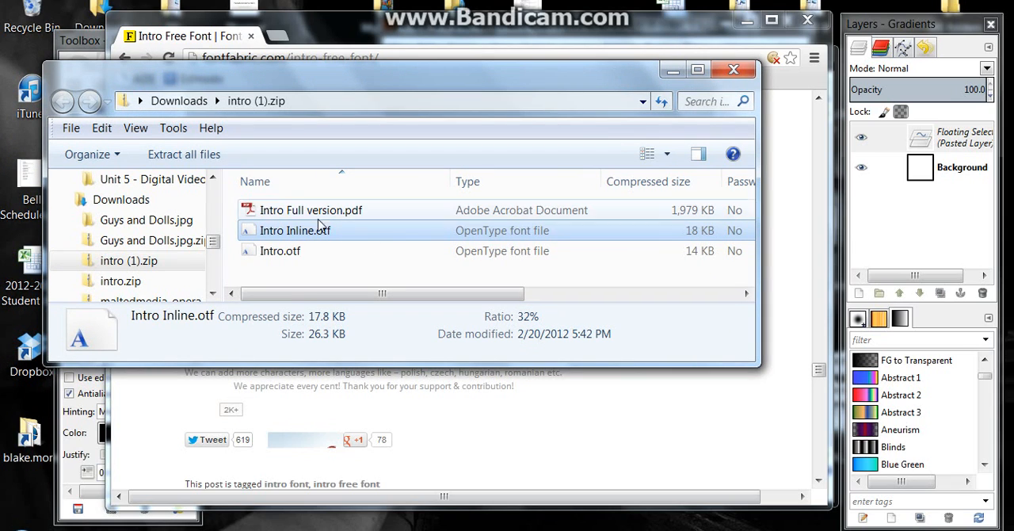
right_click(306, 238)
left_click(256, 285)
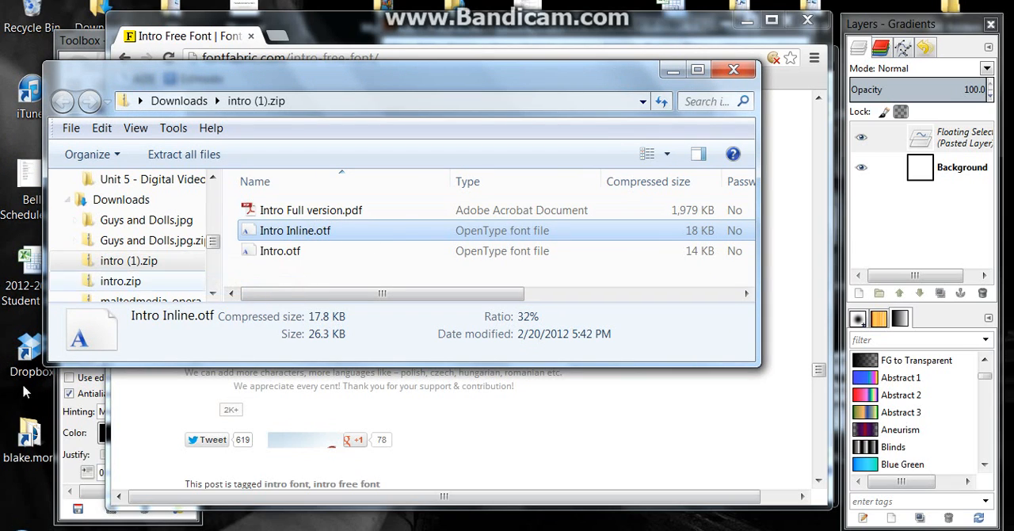
Open the Windows Control Panel and go to its Fonts folder
key("super")
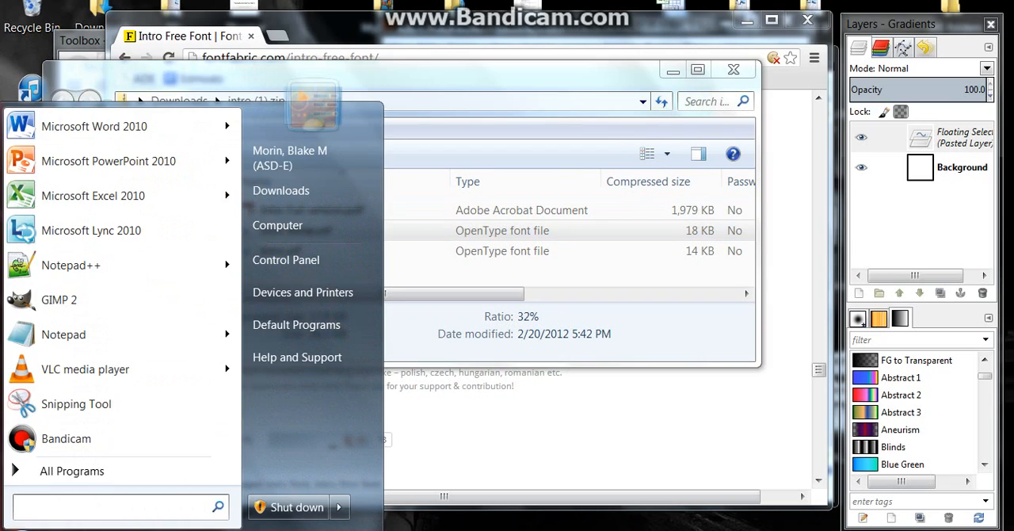
left_click(325, 252)
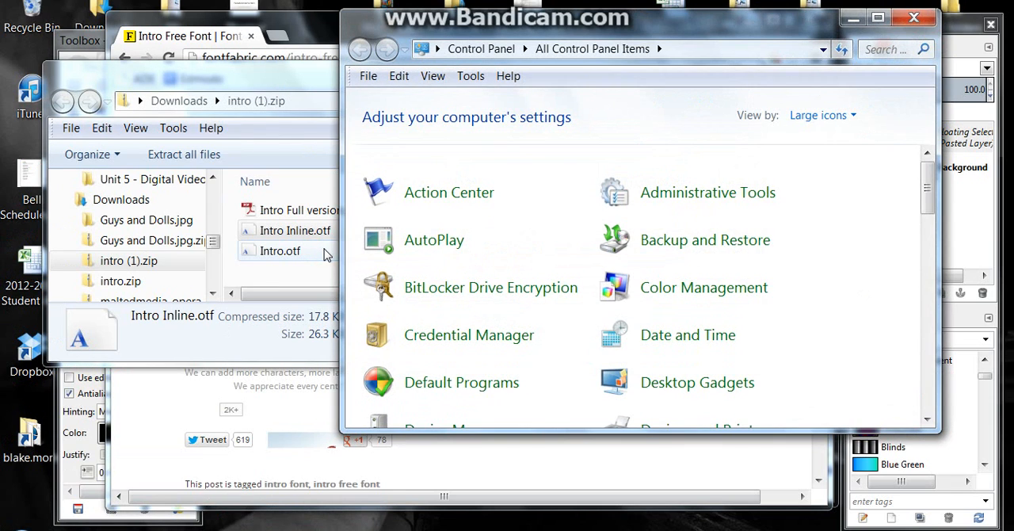
scroll(446, 260, "down", 1)
scroll(446, 265, "down", 5)
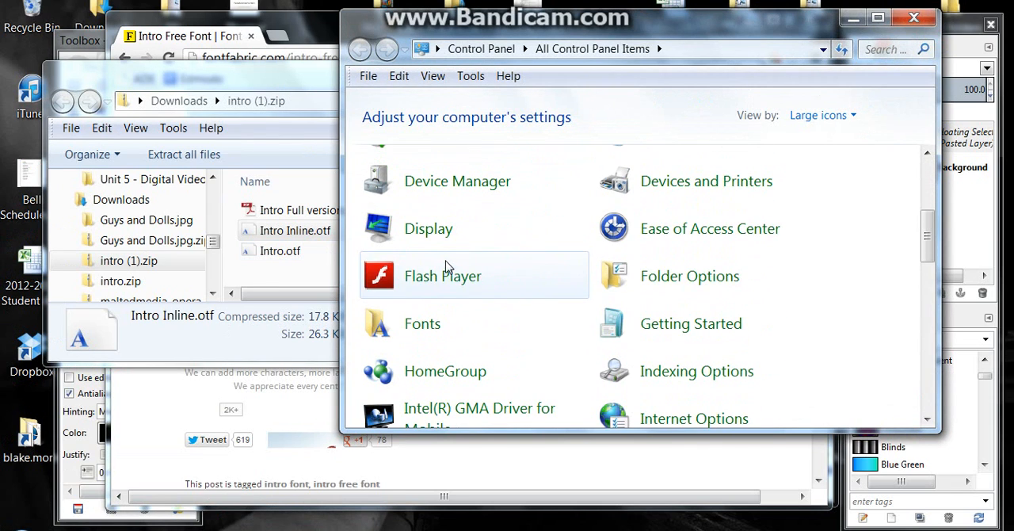
left_click(424, 325)
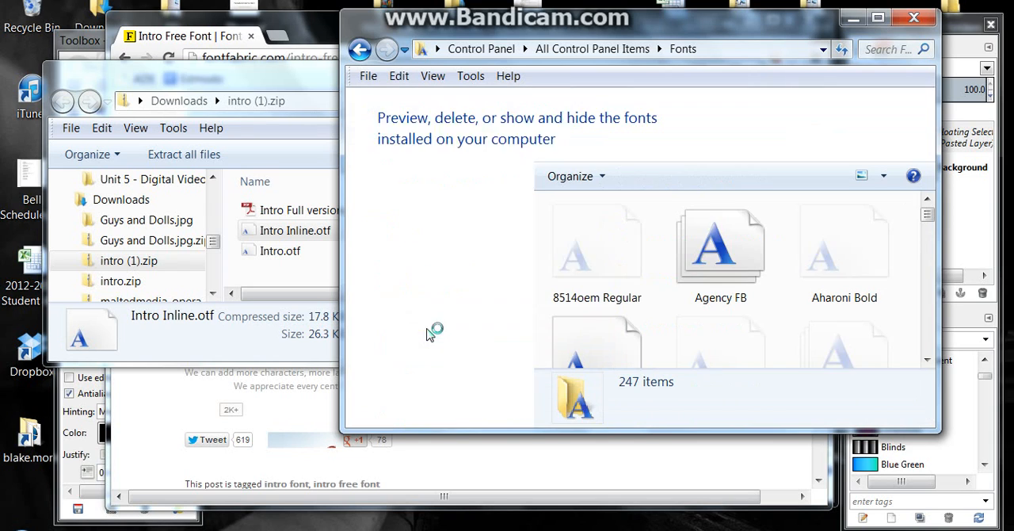
Try to paste the copied font file into the Fonts folder
left_click_drag(928, 215, 928, 344)
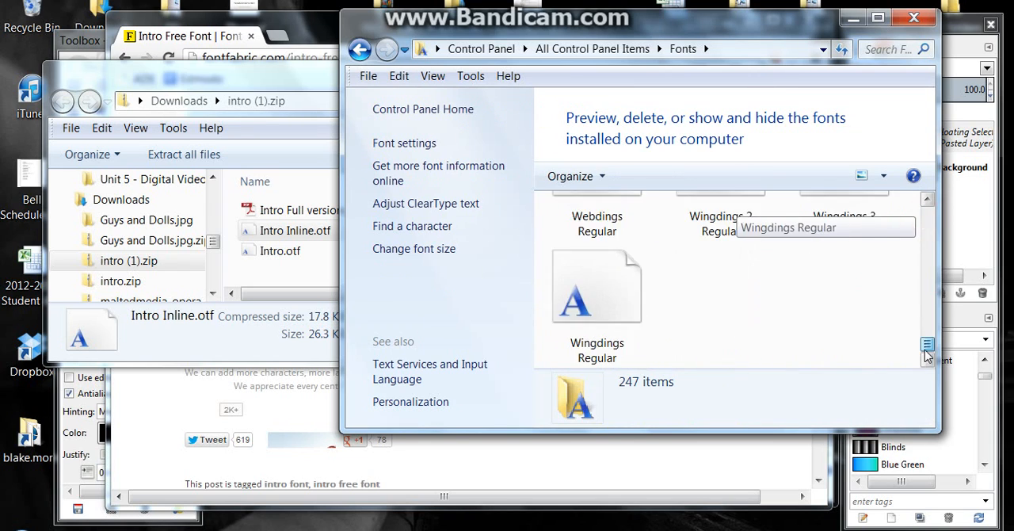
right_click(759, 304)
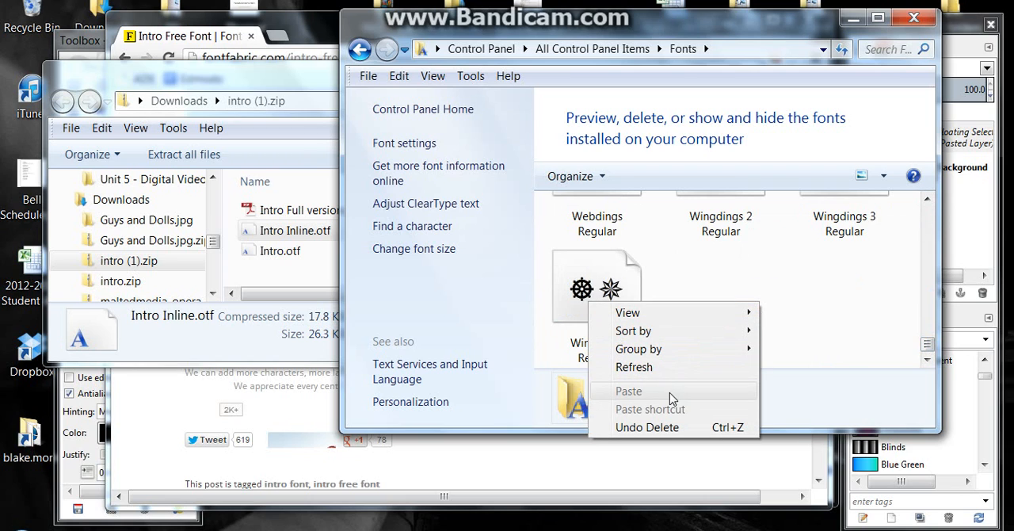
left_click(834, 273)
Look for the Intro Inline font among the installed fonts
left_click_drag(928, 348, 891, 293)
scroll(797, 294, "up", 10)
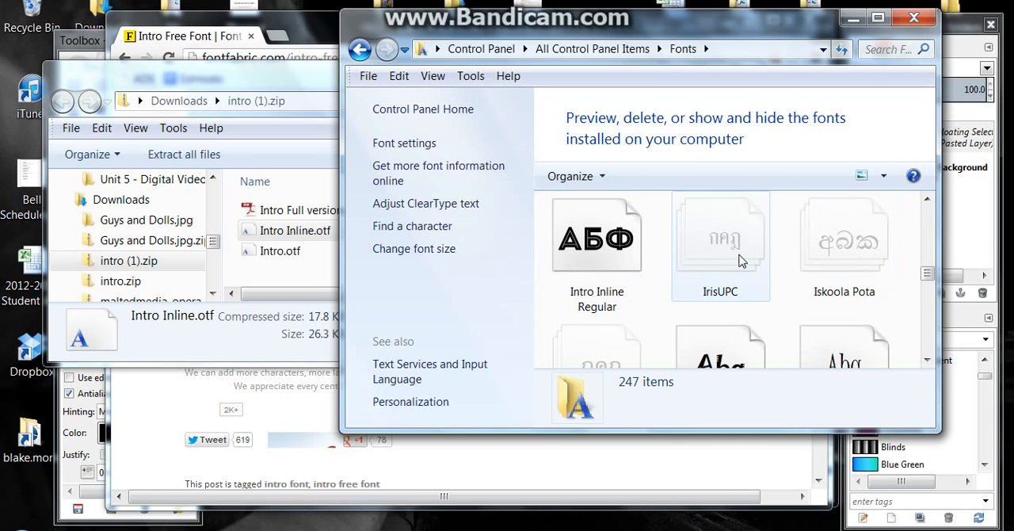
Close the Fonts folder, the intro (1).zip archive and the web browser to return to the image in GIMP
left_click(914, 18)
left_click(748, 73)
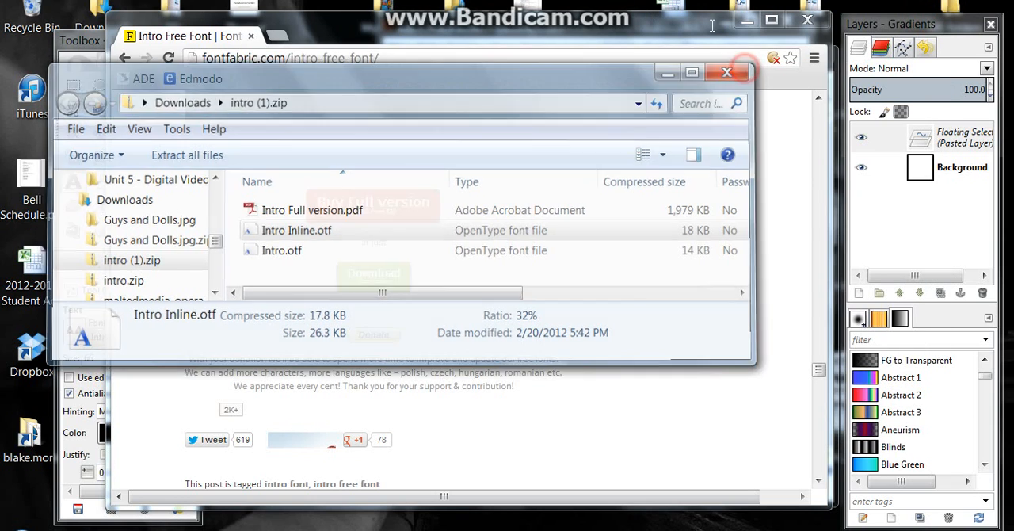
left_click(809, 20)
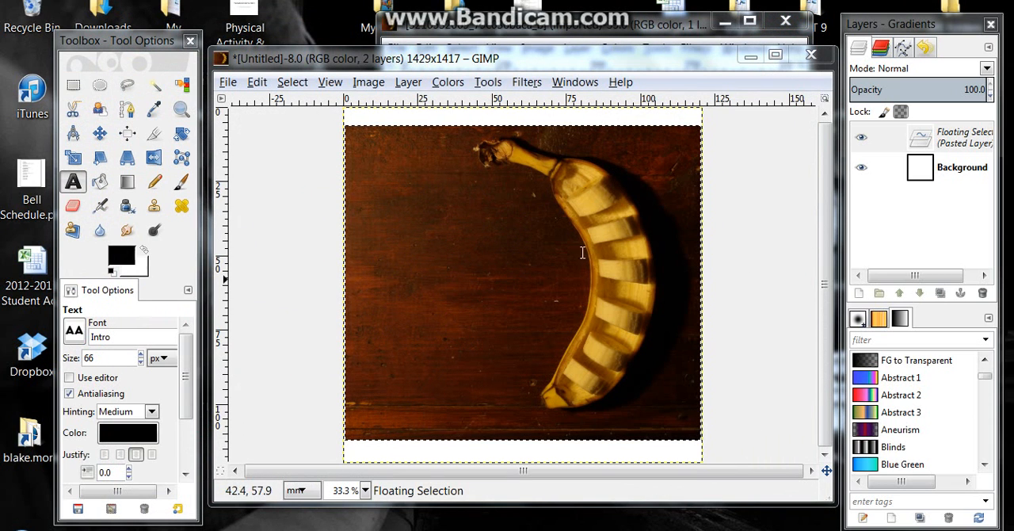
left_click(227, 81)
left_click(267, 235)
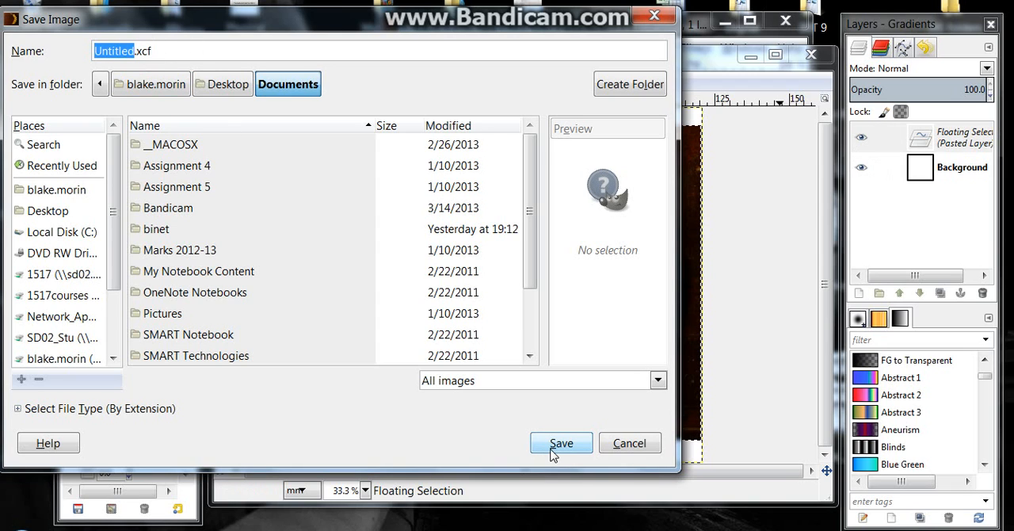
left_click(633, 446)
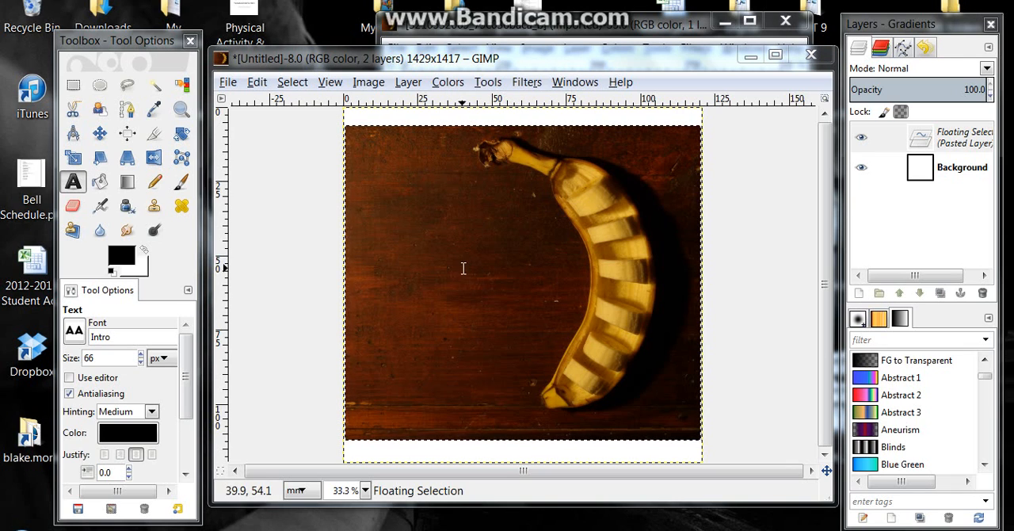
Look for the Intro Inline font in the Text tool's font list
left_click(74, 330)
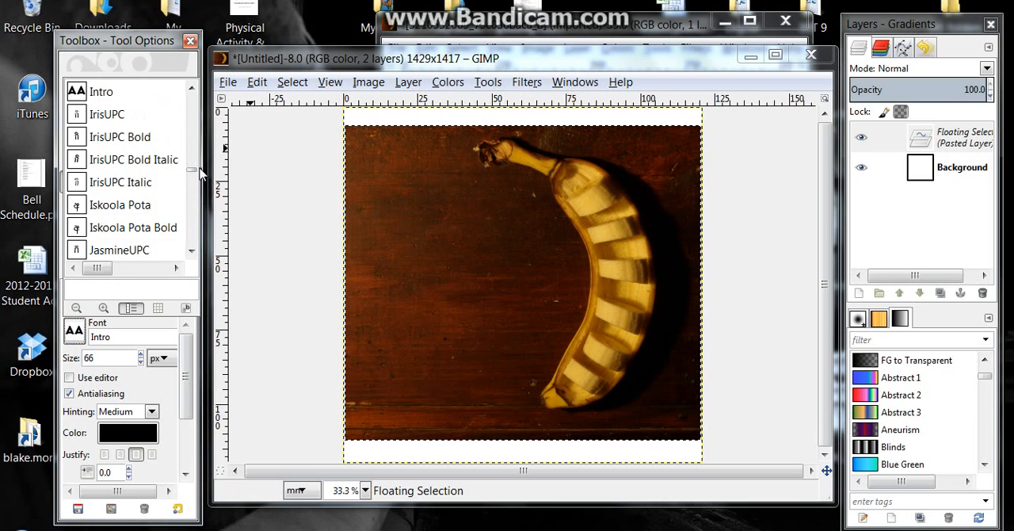
mouse_move(193, 170)
left_mouse_down()
mouse_move(193, 218)
mouse_move(198, 177)
left_mouse_up()
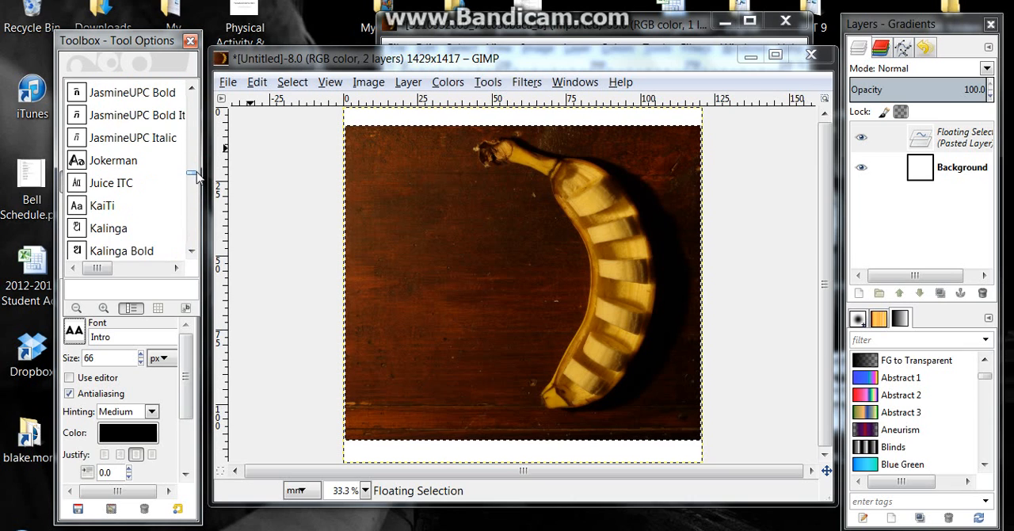
scroll(146, 179, "up", 5)
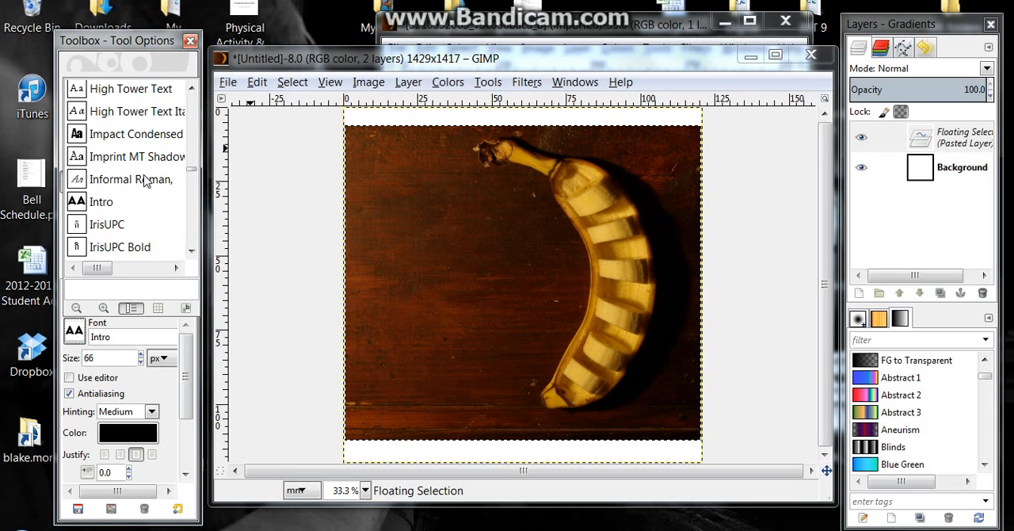
scroll(145, 180, "down", 1)
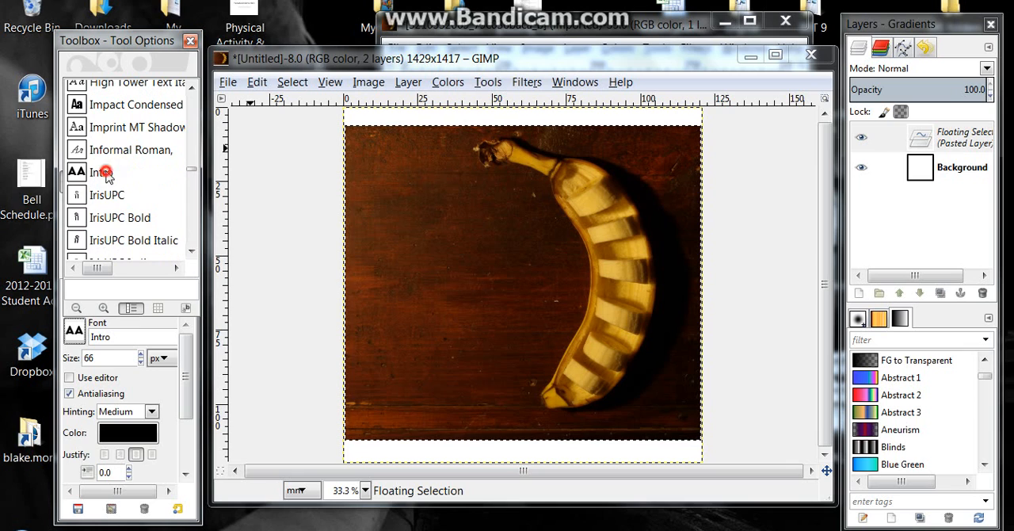
scroll(117, 203, "down", 1)
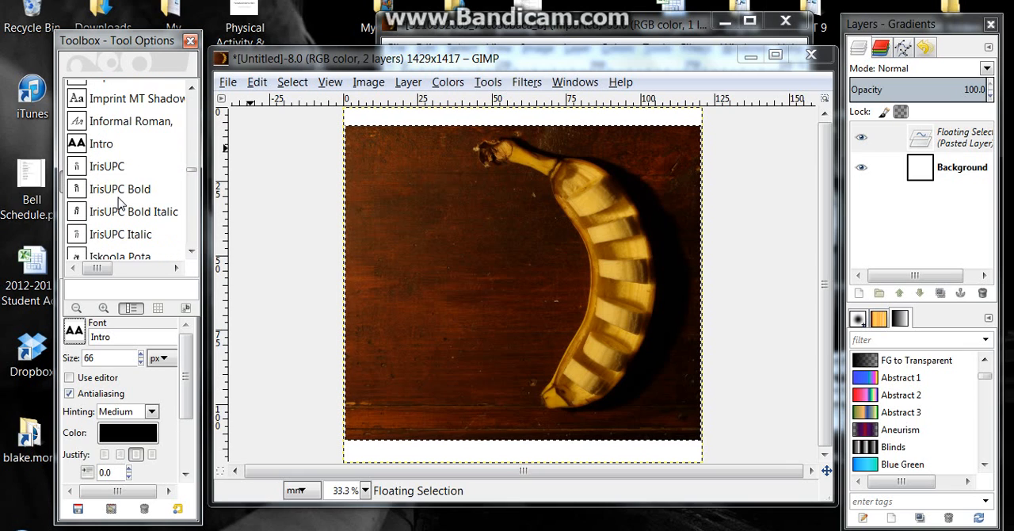
scroll(117, 204, "up", 3)
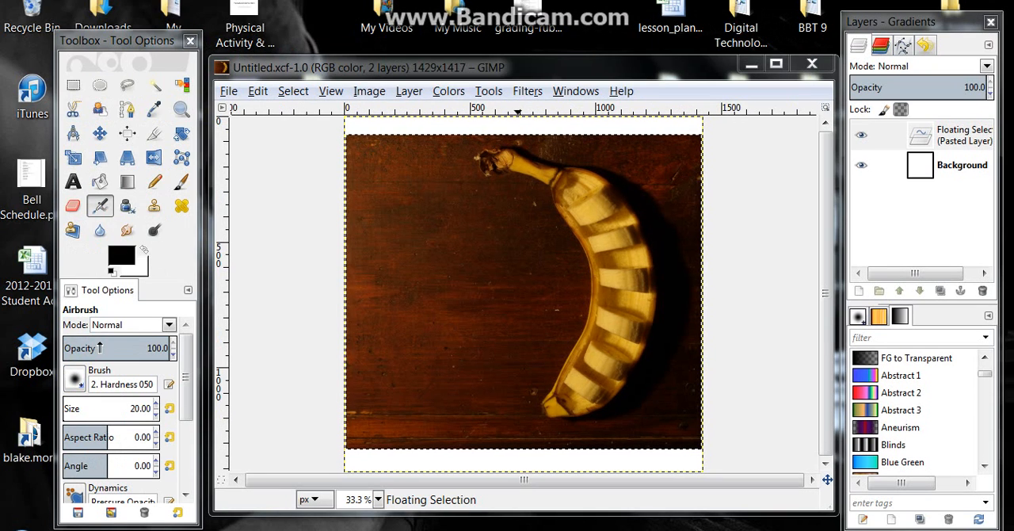
Activate the Text tool and set its font to Intro Inline
left_click(77, 180)
left_click(73, 331)
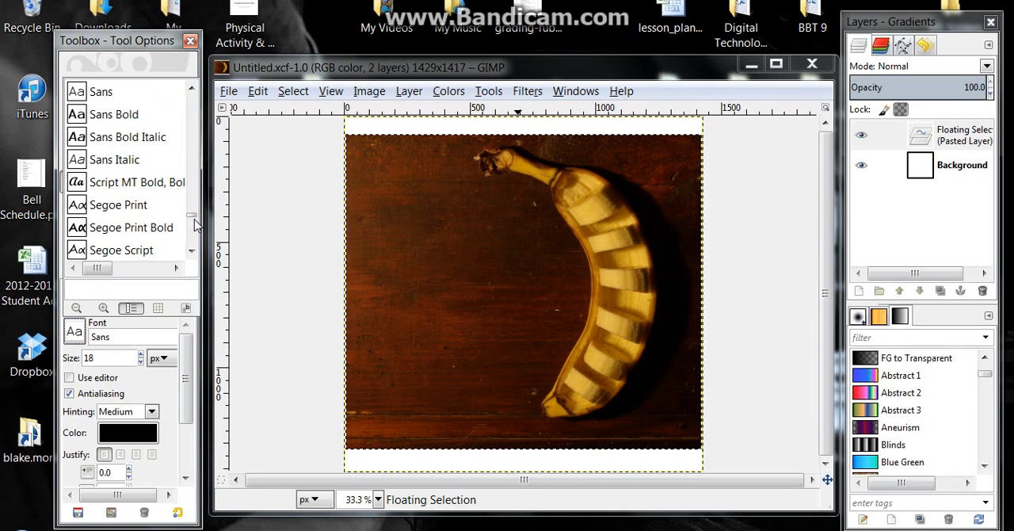
scroll(191, 204, "up", 5)
scroll(192, 204, "up", 2)
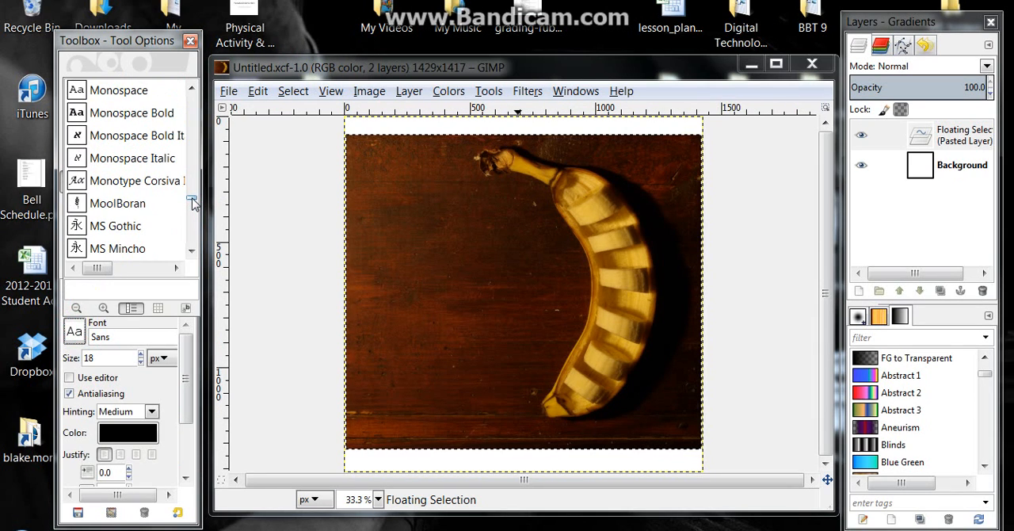
left_click_drag(192, 204, 194, 171)
scroll(194, 171, "down", 4)
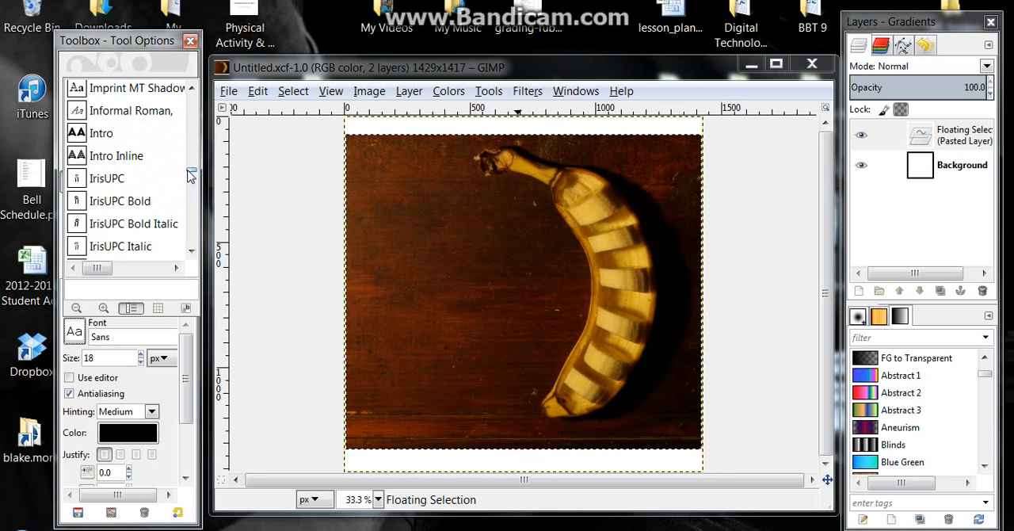
left_click(133, 156)
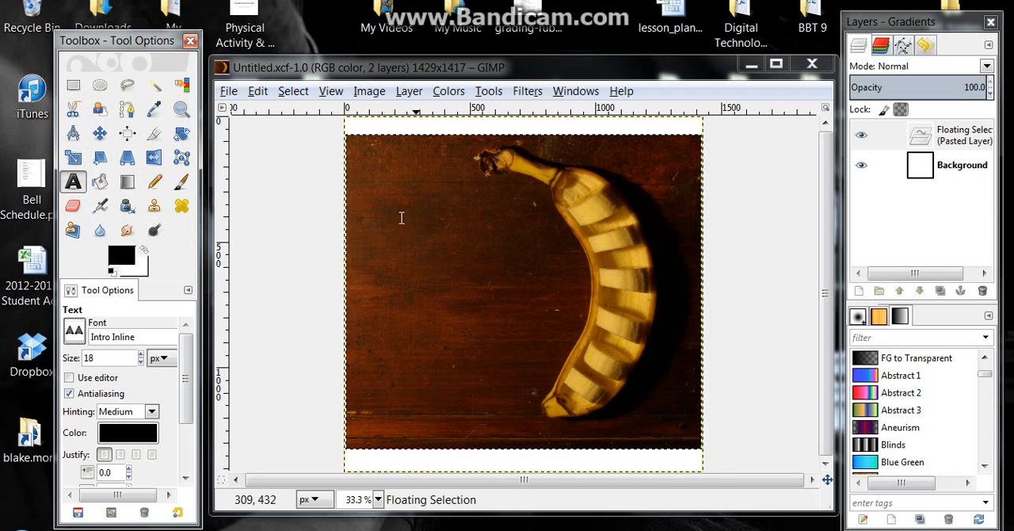
Draw a text box about 1149 × 933 px over the banana photo and enter the performer's name followed by "AND THE BANANA SPLITS"
left_click(375, 155)
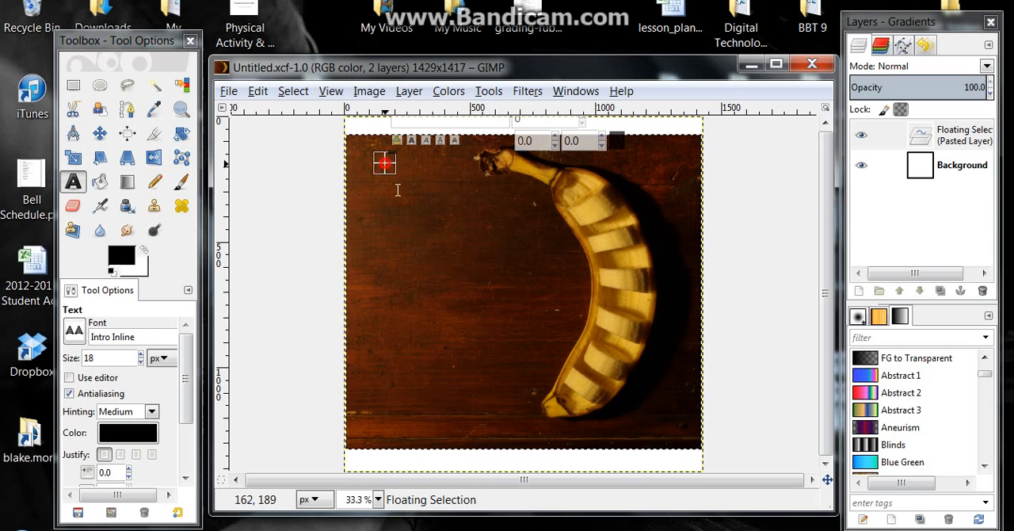
left_click_drag(385, 163, 675, 399)
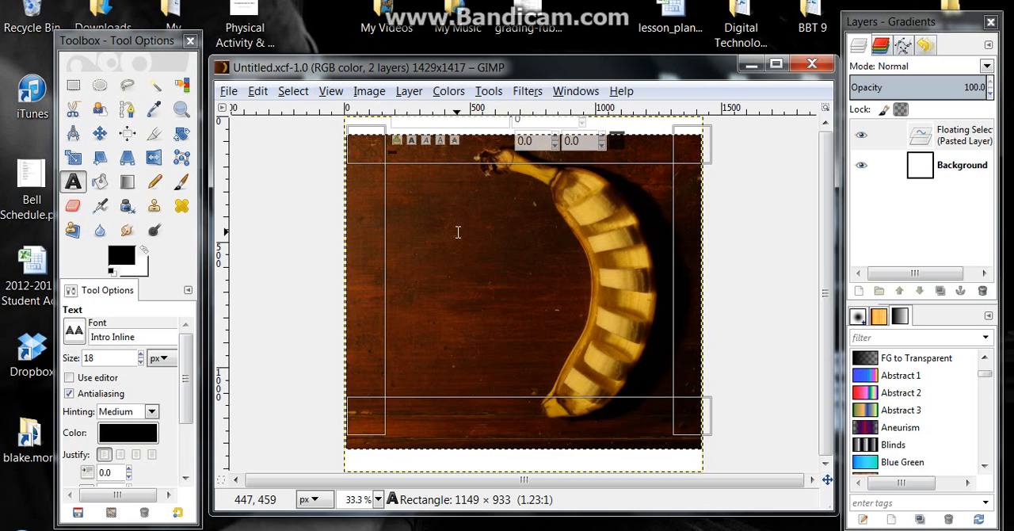
type("MR. M")
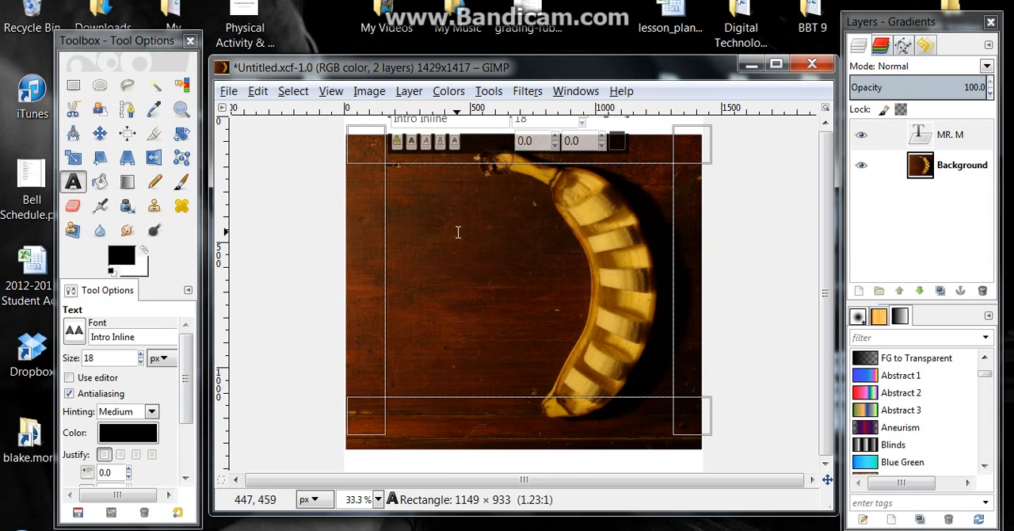
type("ORIN A")
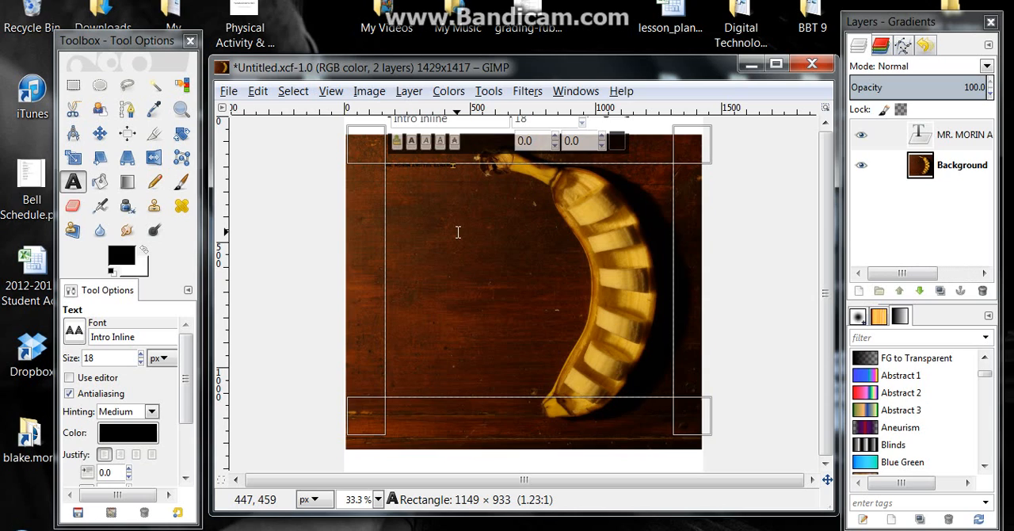
type("TE THEANA")
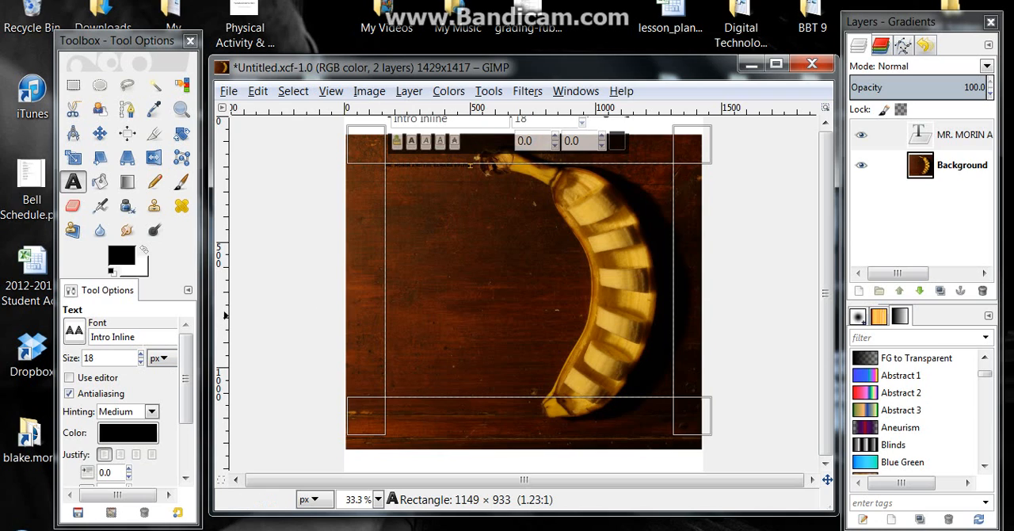
Set the title's size to 75 px and split it into three lines, with AND alone on the second line
left_click(141, 354)
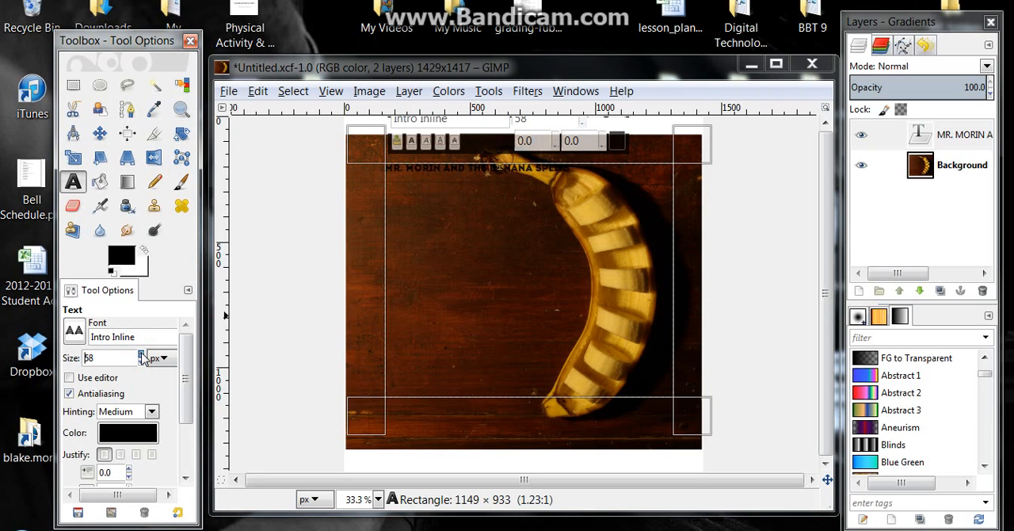
left_click(141, 354)
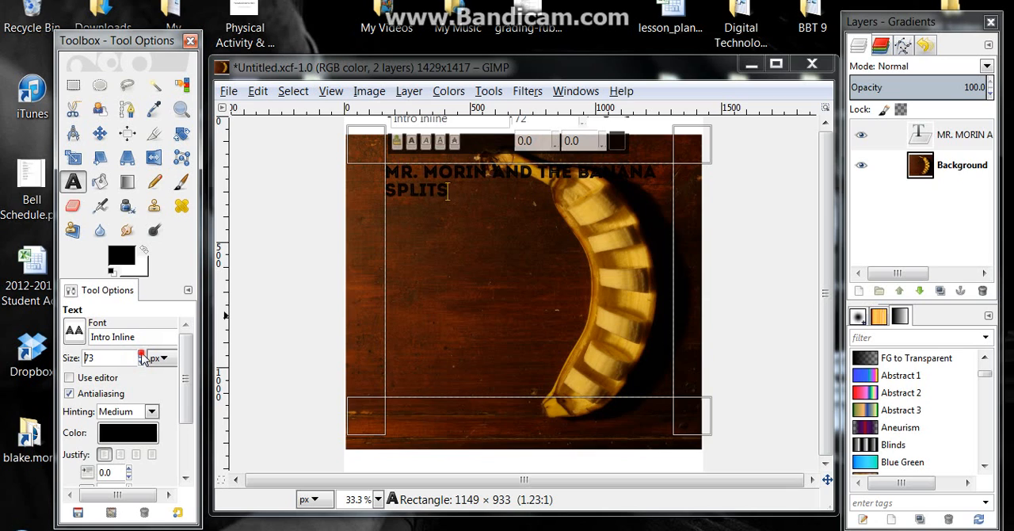
left_click(142, 354)
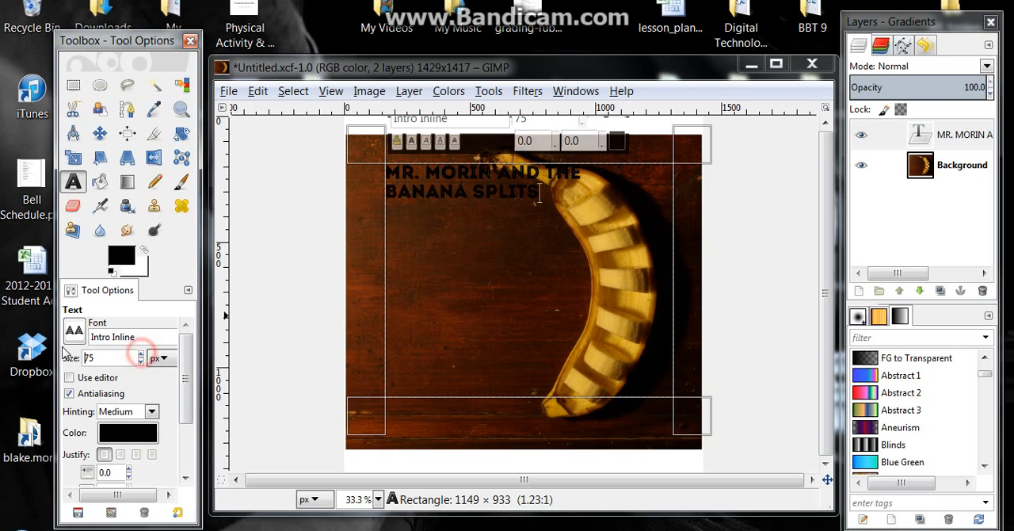
left_click(495, 172)
key("Return")
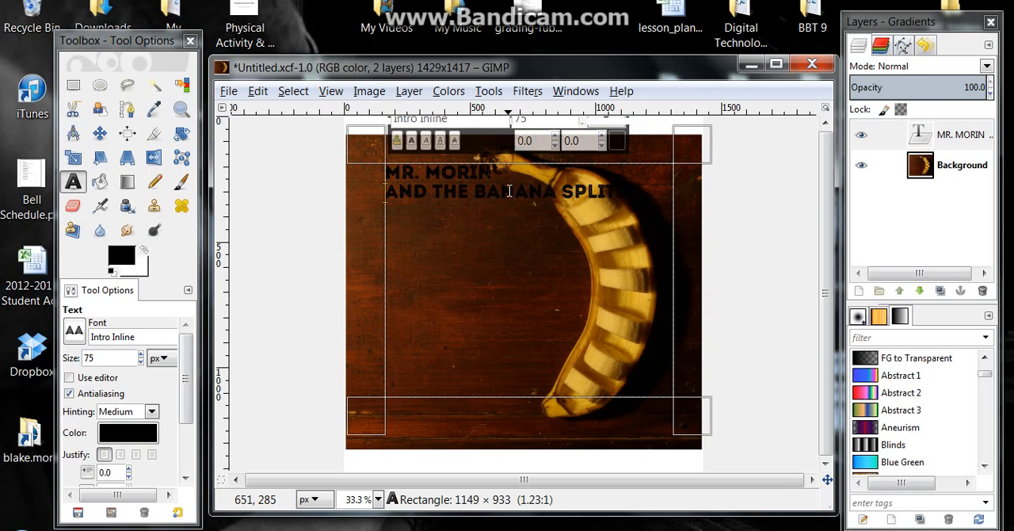
left_click(434, 191)
key("Return")
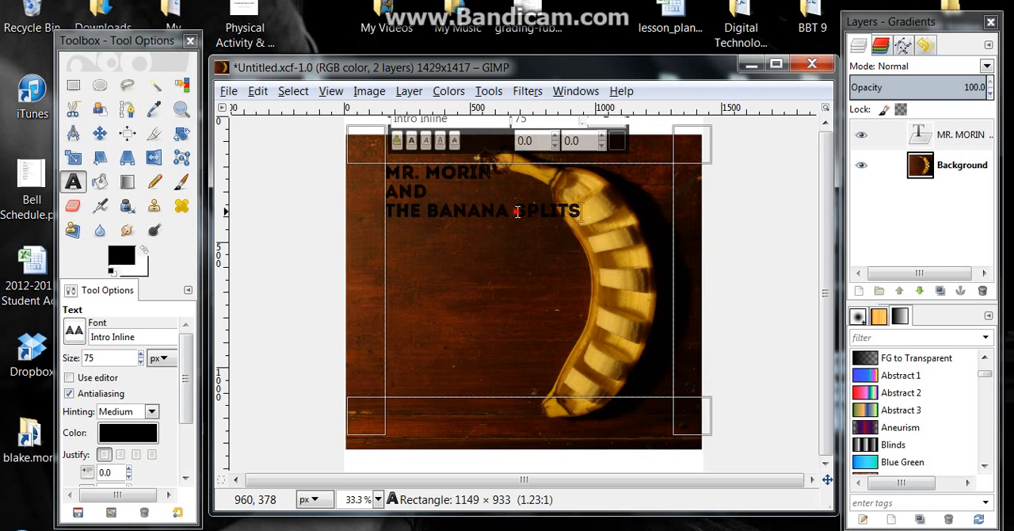
Centre-align all three lines of the title text
left_click_drag(580, 213, 386, 168)
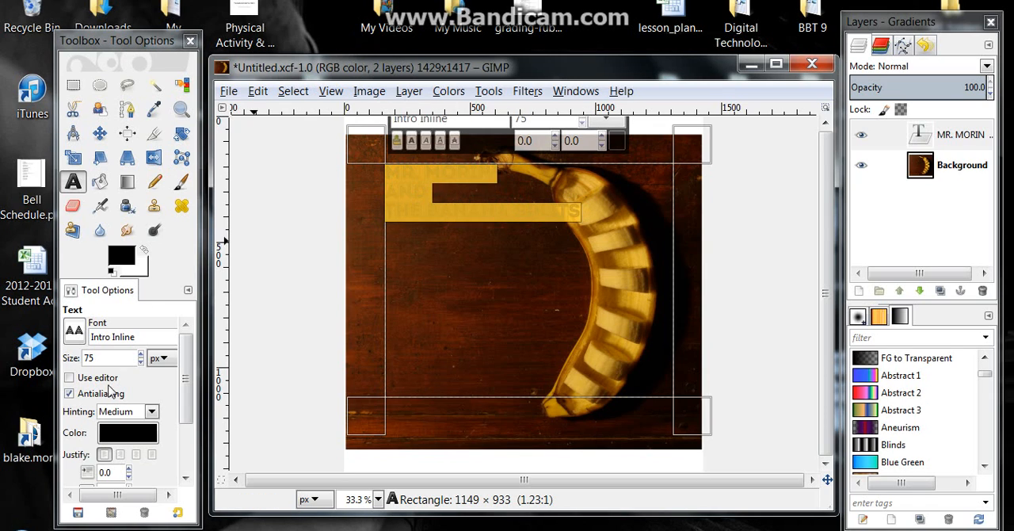
left_click(135, 454)
left_click(137, 456)
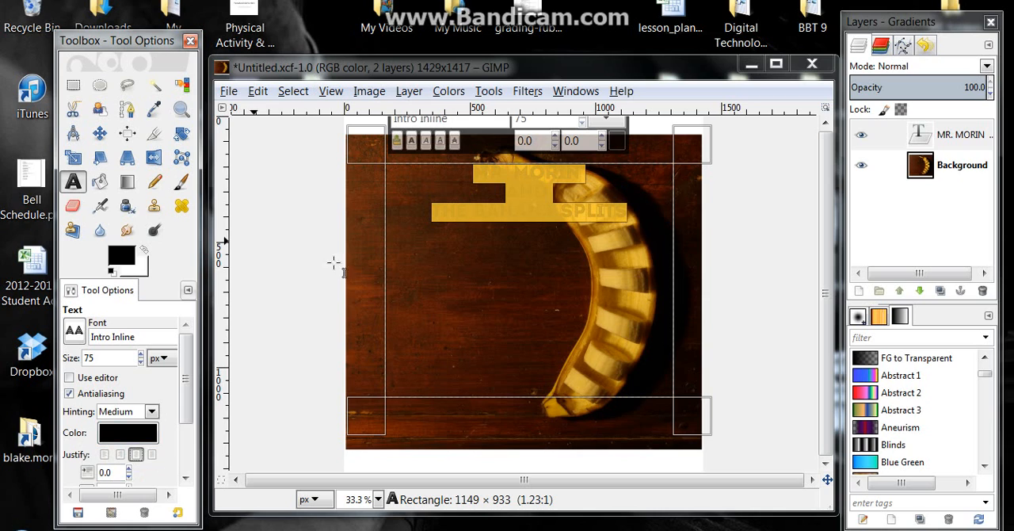
left_click(508, 268)
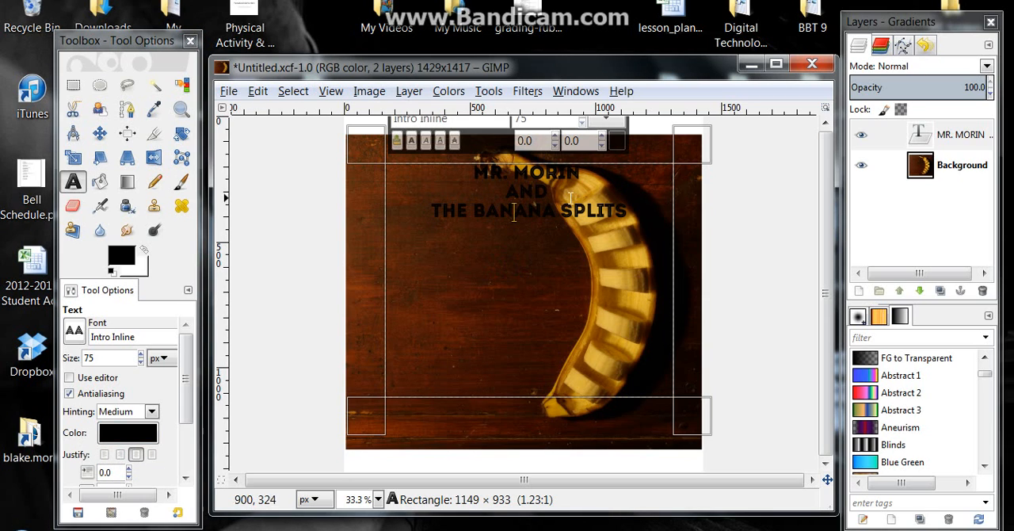
Enlarge the whole title text to 186 px
left_click_drag(631, 213, 465, 180)
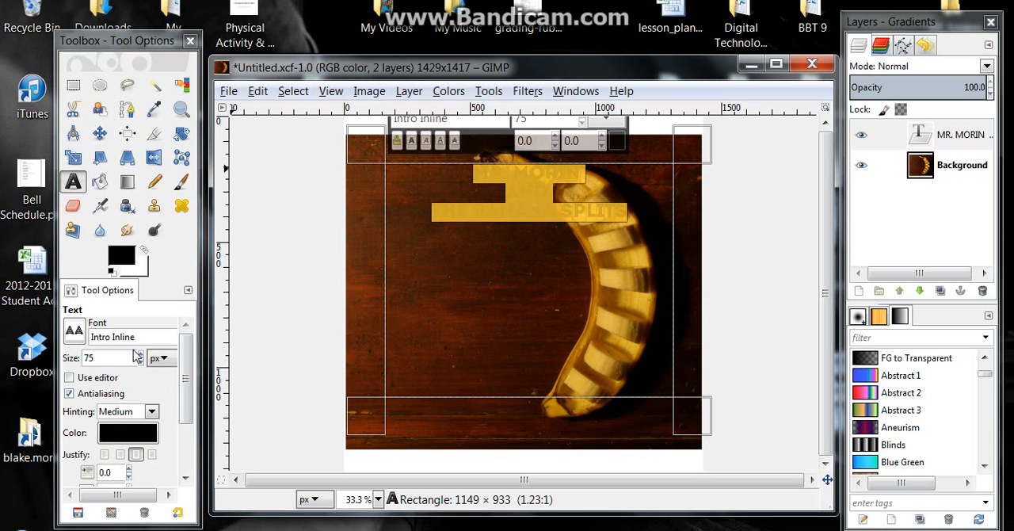
scroll(141, 358, "up", 7)
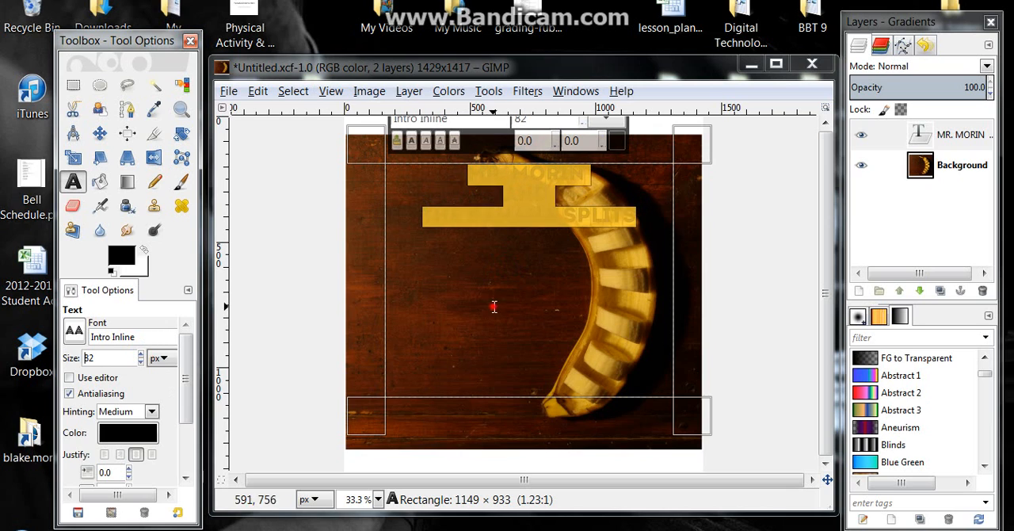
scroll(145, 359, "up", 9)
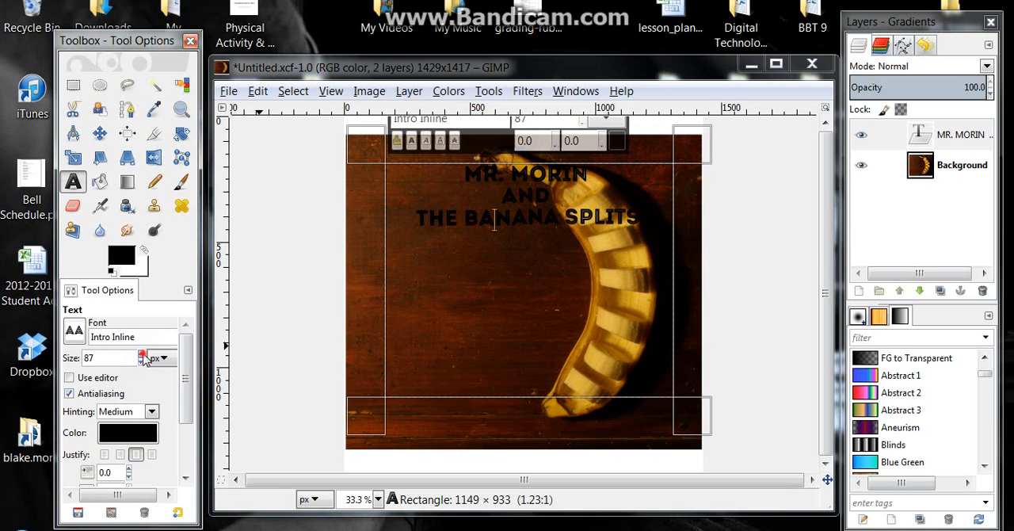
scroll(145, 359, "up", 20)
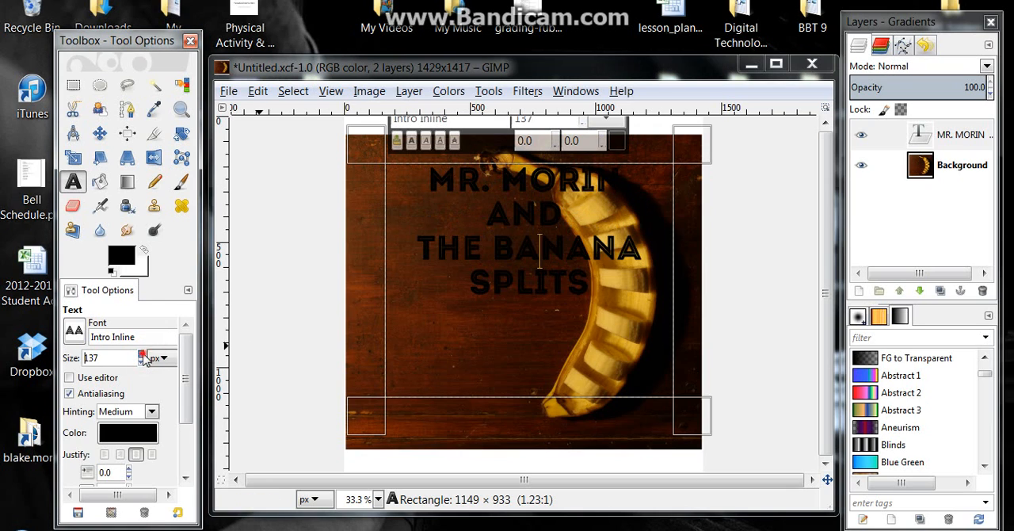
scroll(143, 358, "up", 20)
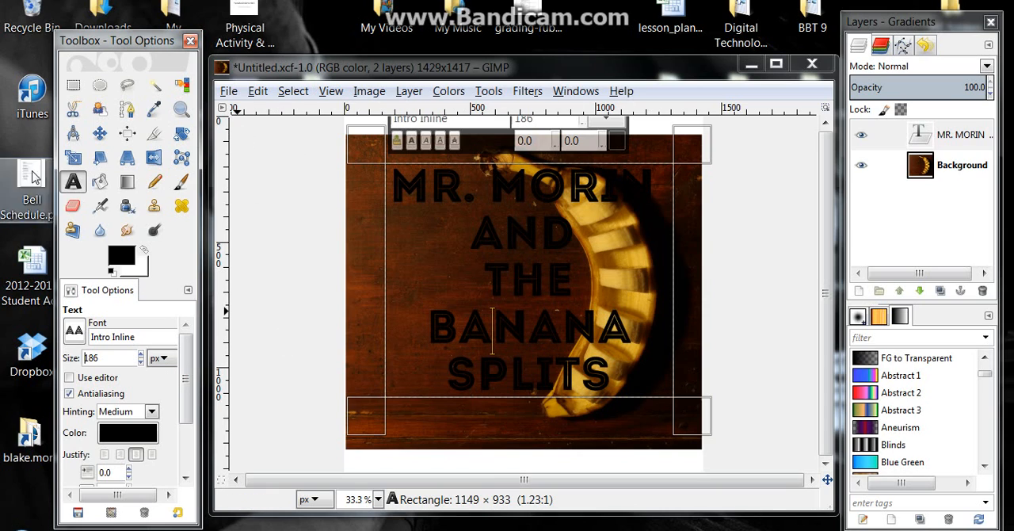
Try widening the text box past the canvas, undo it, and resize the box to about 1152 × 939 px
left_click_drag(714, 270, 910, 270)
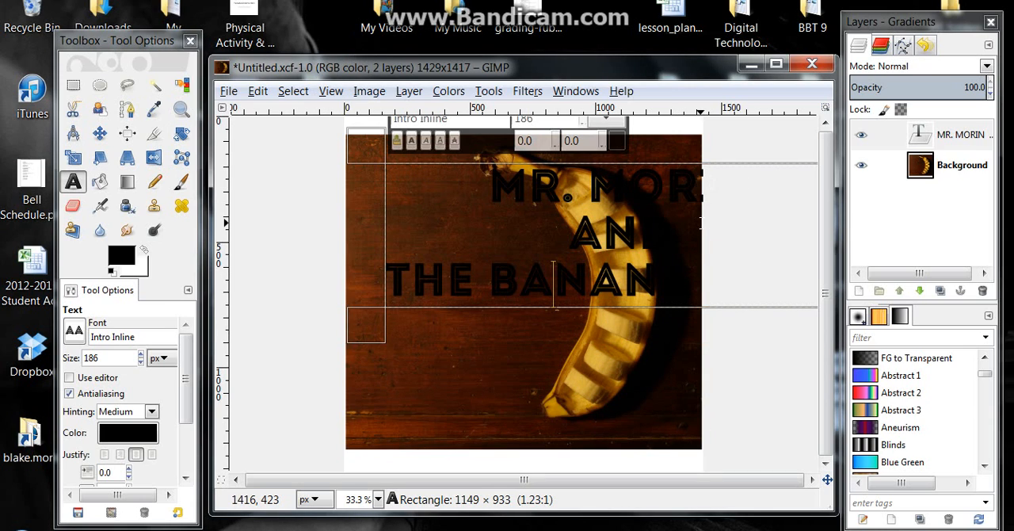
key("ctrl+z")
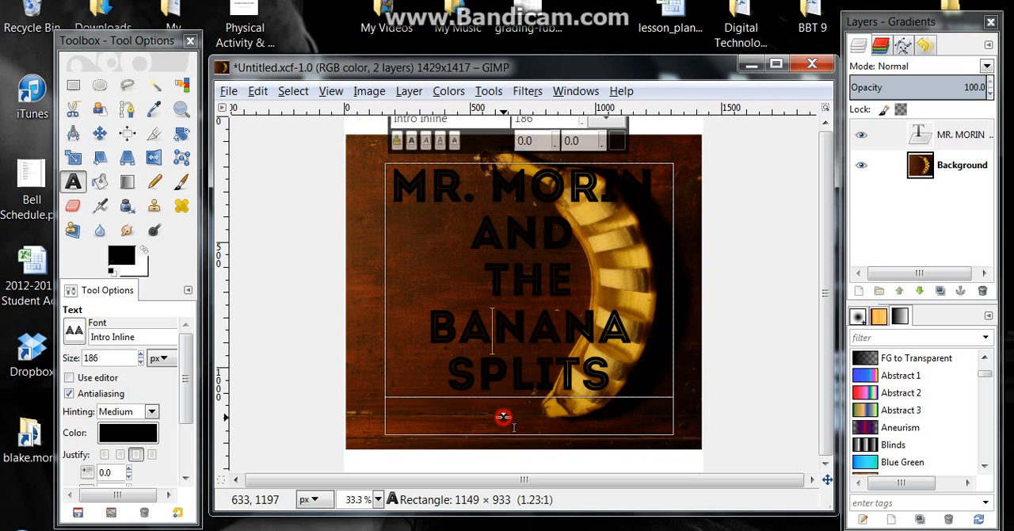
mouse_move(496, 417)
left_mouse_down()
mouse_move(510, 491)
mouse_move(496, 420)
left_mouse_up()
mouse_move(681, 287)
left_mouse_down()
mouse_move(729, 288)
mouse_move(683, 294)
left_mouse_up()
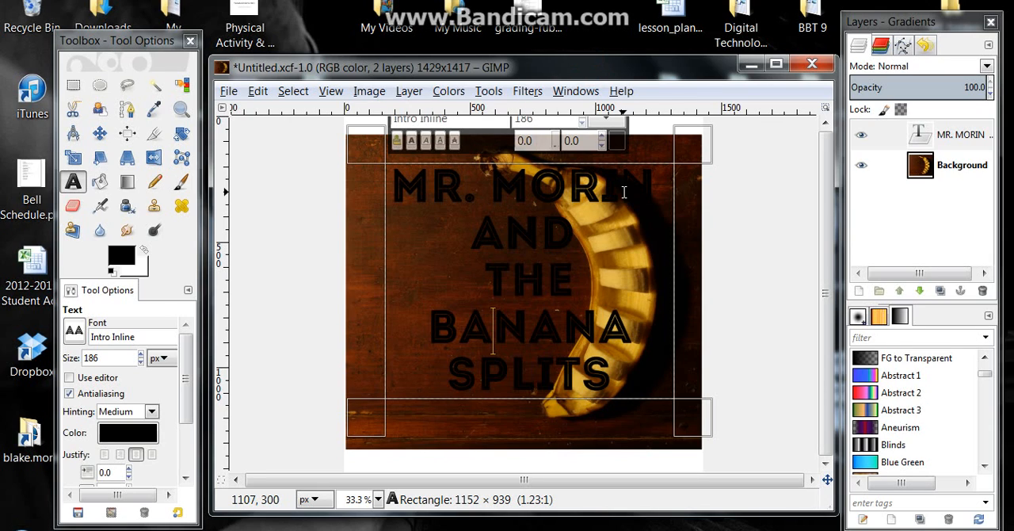
Recolour the whole title text green using the saved colour 34dc07
left_click(158, 430)
left_click(343, 234)
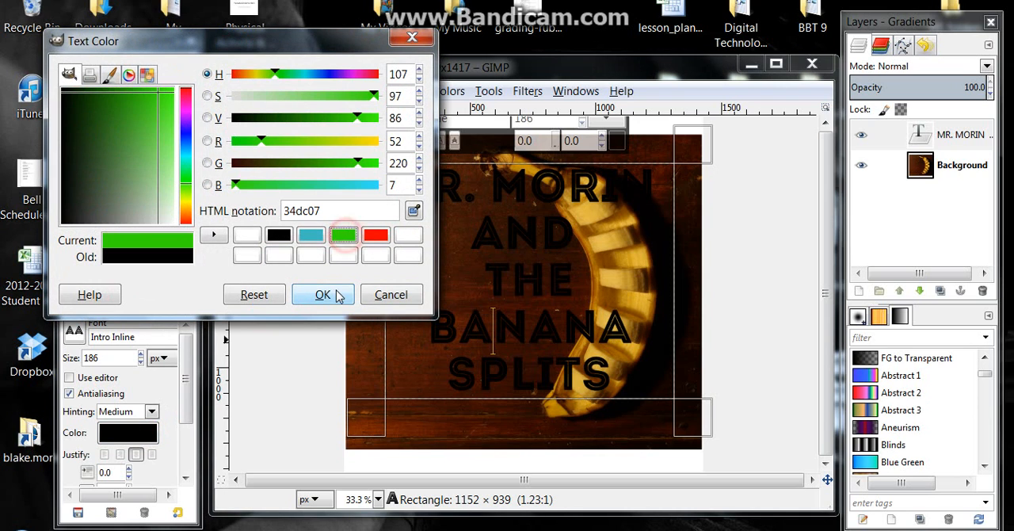
left_click(329, 297)
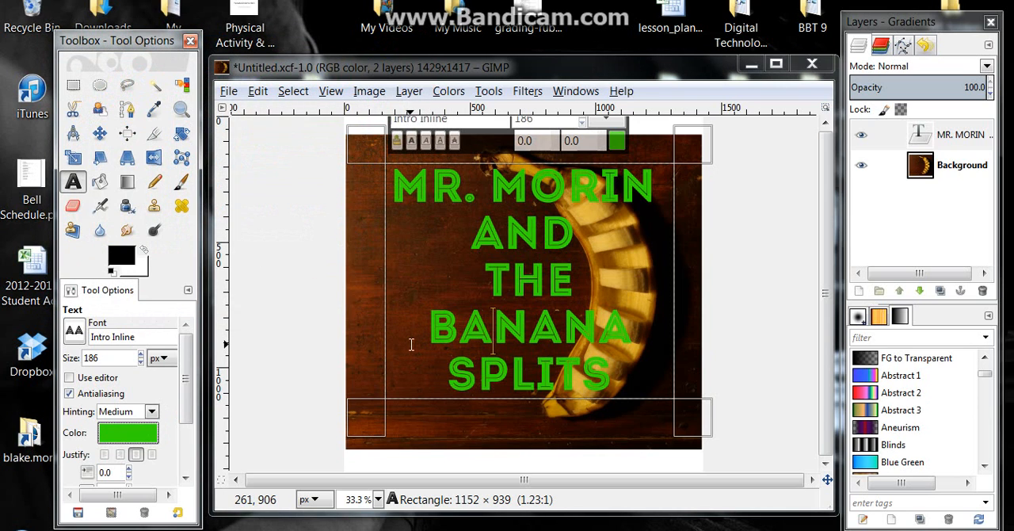
Change the title text's colour to a strong yellow by shifting its hue
left_click(147, 436)
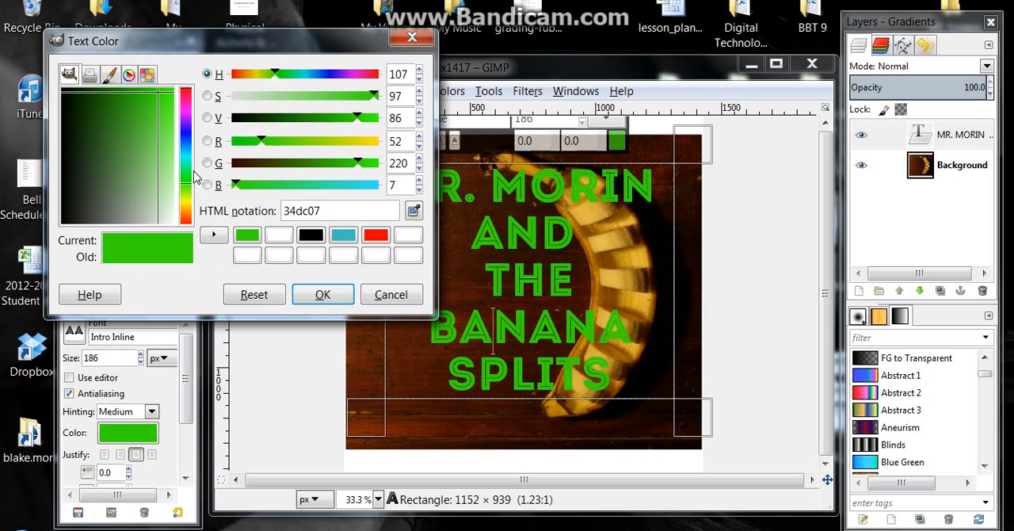
left_click(188, 204)
left_click(325, 295)
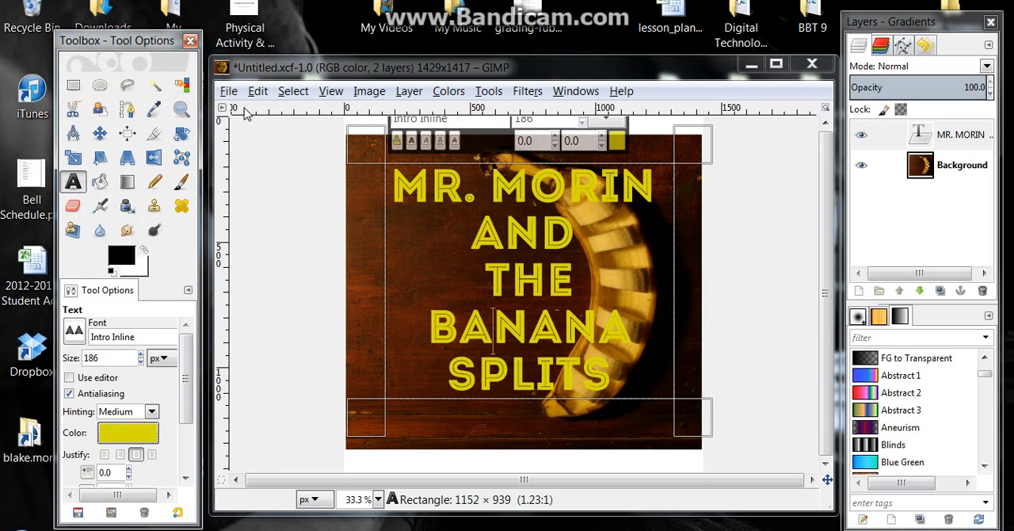
Leave text editing and make the Background layer with the banana photo the active layer
left_click(294, 93)
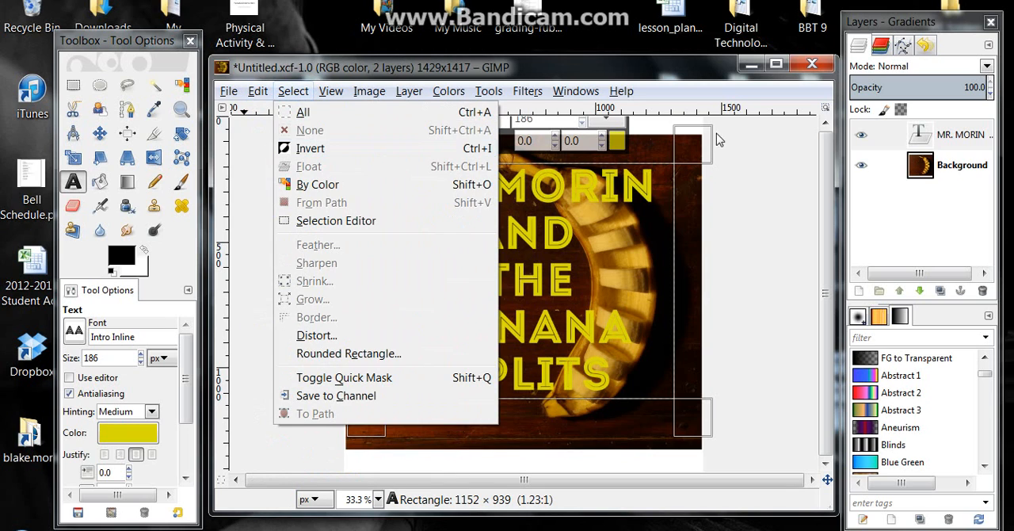
left_click(958, 136)
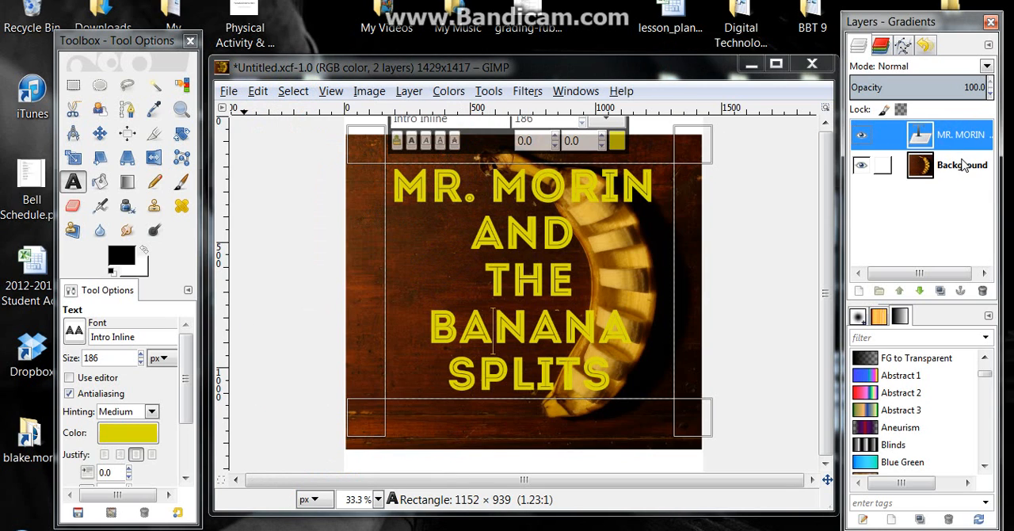
left_click(962, 166)
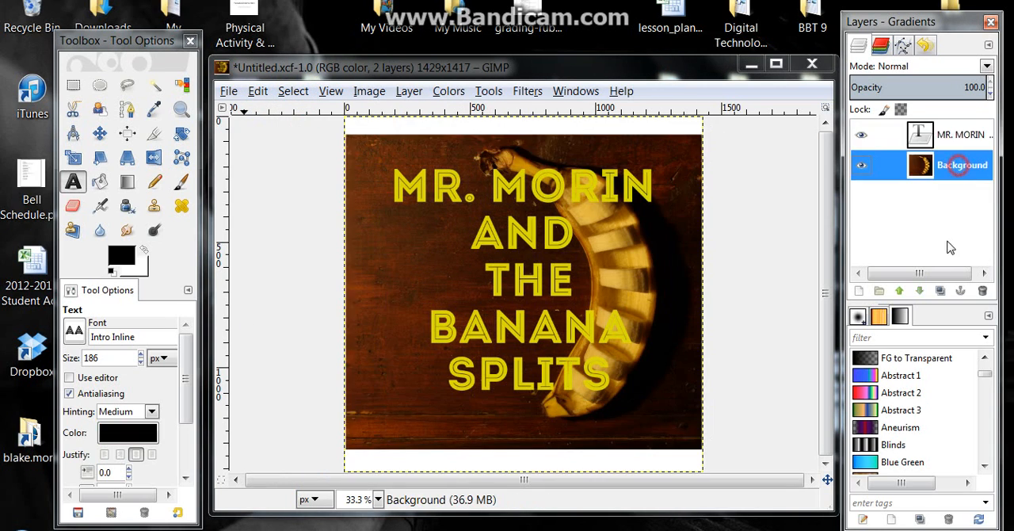